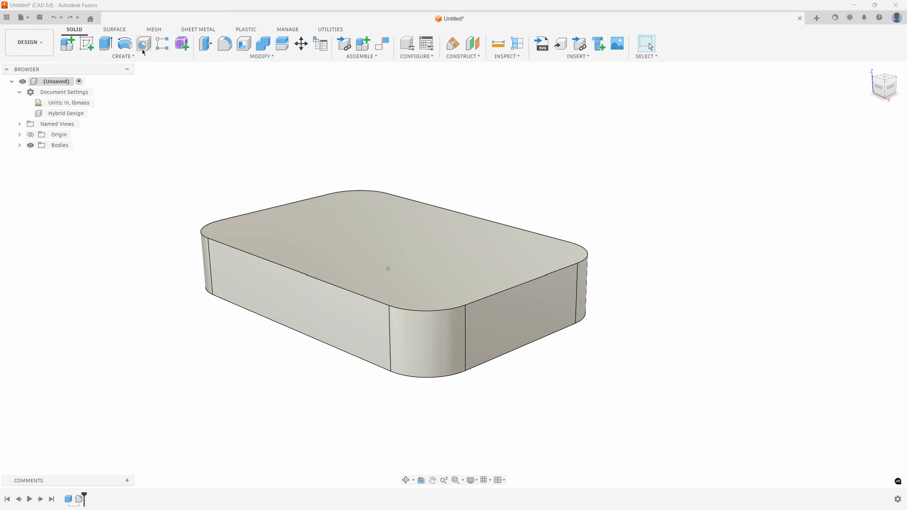
# - Start a hole on the block's top face and move it freehand to about 1.54 in from the long rear edge
pyautogui.click(132, 59)
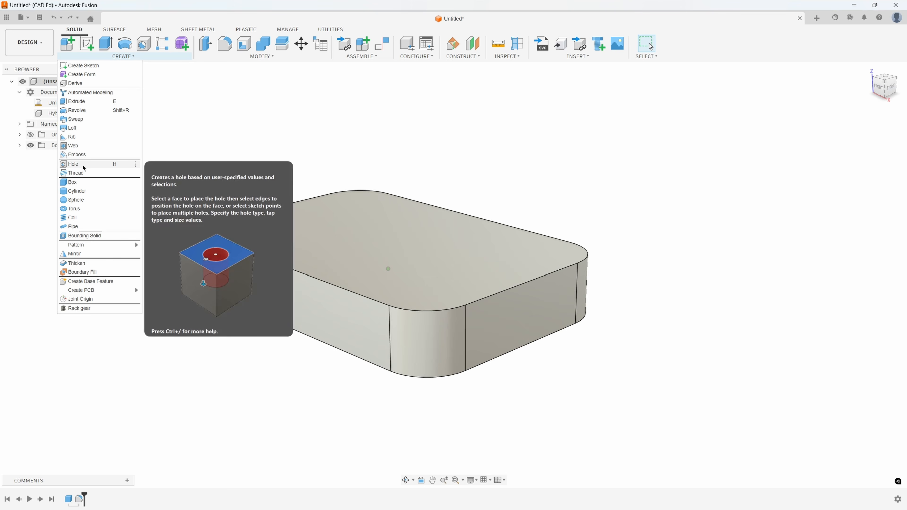
pyautogui.click(105, 165)
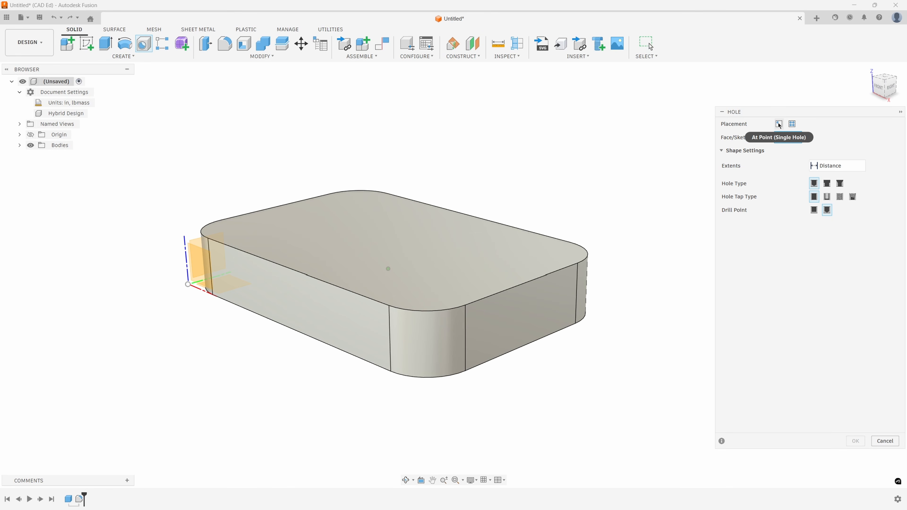
pyautogui.click(791, 124)
pyautogui.click(446, 247)
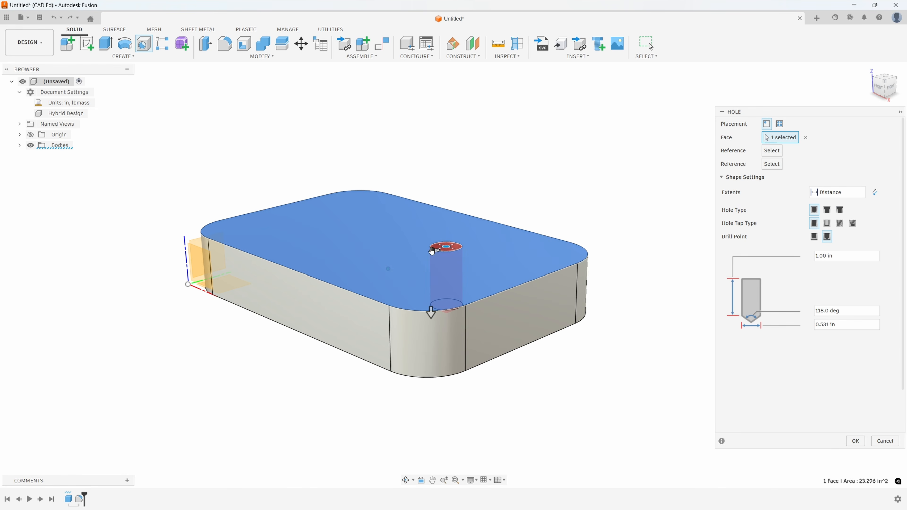
pyautogui.keyDown('shift'); pyautogui.moveTo(453, 258); pyautogui.dragTo(465, 275, button='middle'); pyautogui.keyUp('shift')
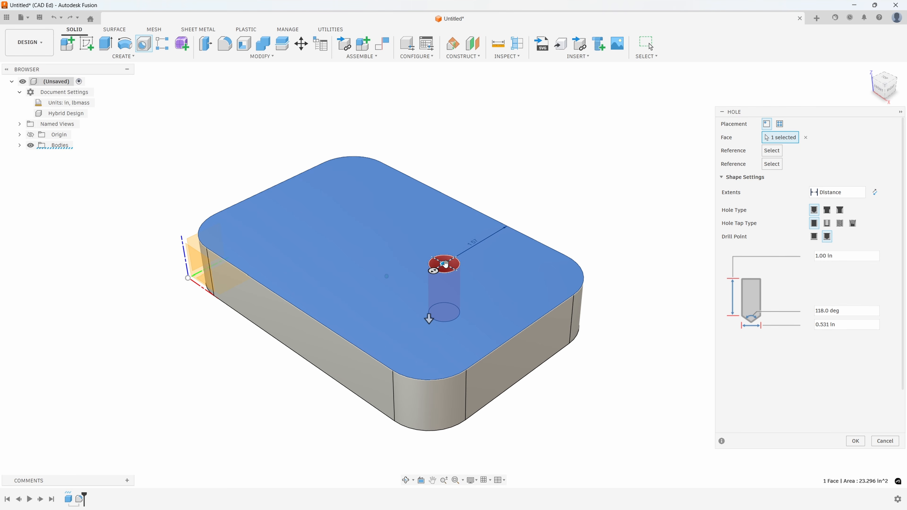
pyautogui.moveTo(445, 264); pyautogui.dragTo(392, 257)
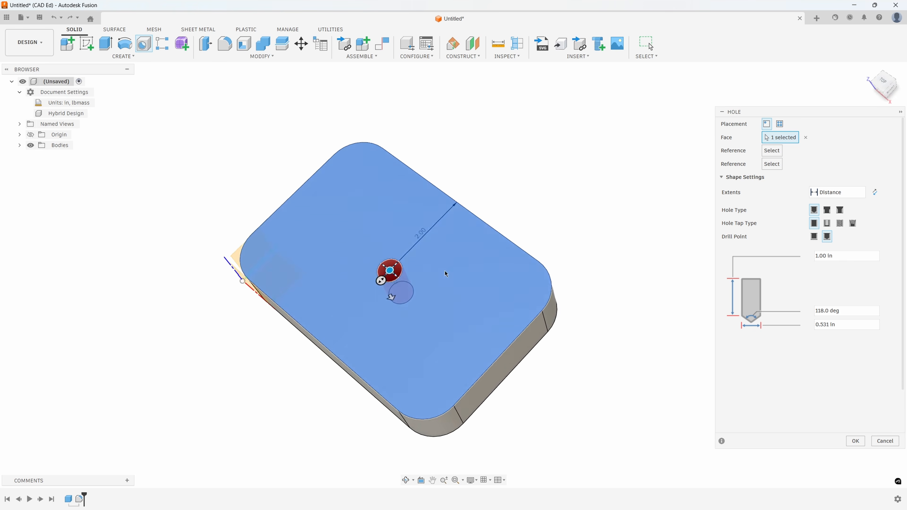
pyautogui.moveTo(422, 266); pyautogui.dragTo(474, 278)
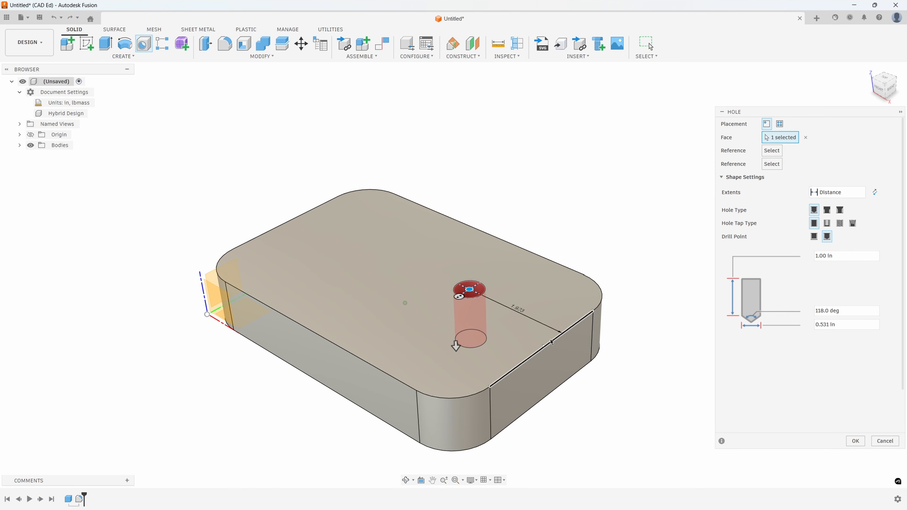
# - Position the hole 2 in from the top face's long rear edge and 1 in from the adjacent short edge
pyautogui.click(542, 261)
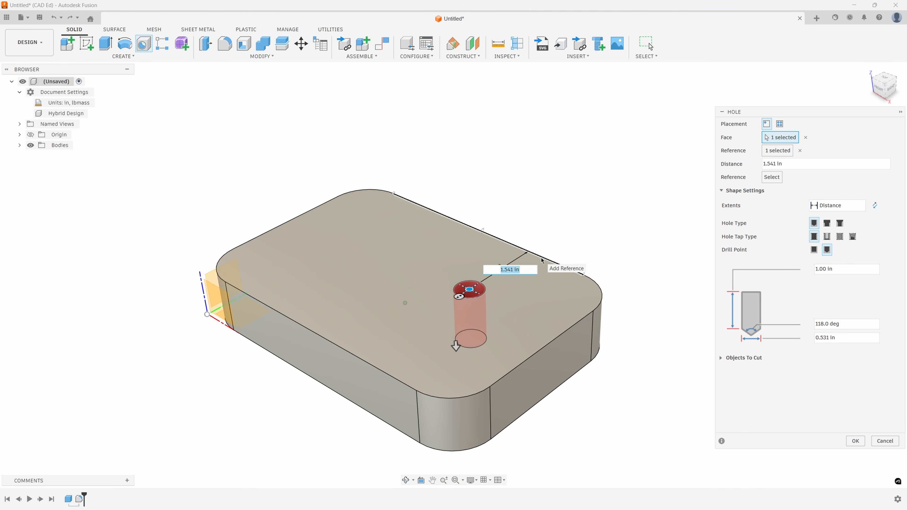
pyautogui.write('2')
pyautogui.press('Return')
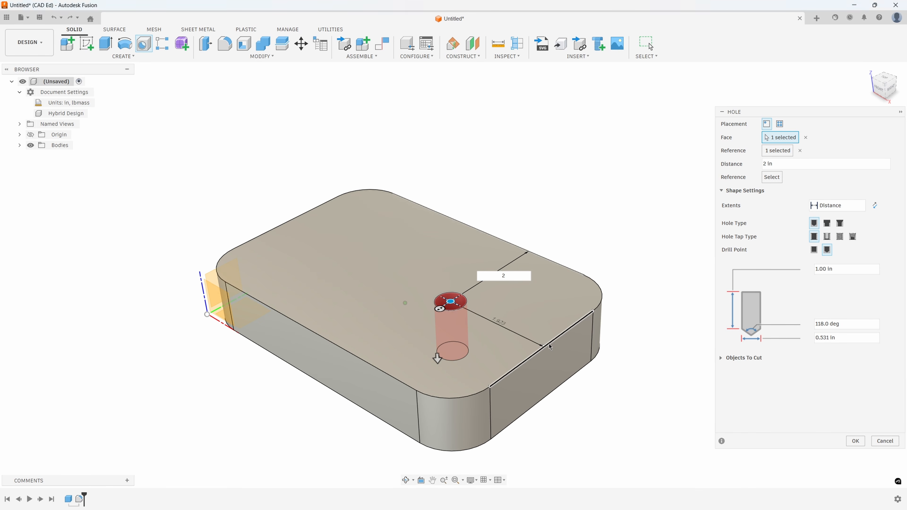
pyautogui.click(549, 345)
pyautogui.write('1')
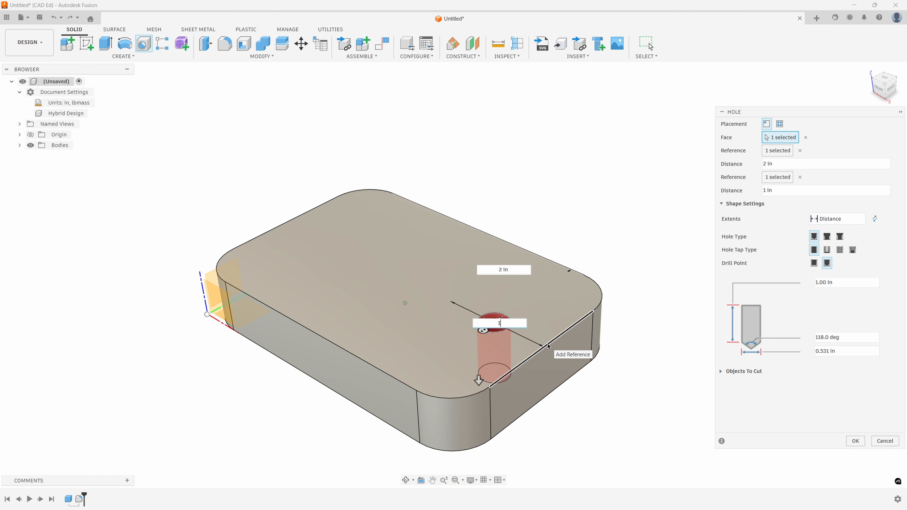
pyautogui.keyDown('shift'); pyautogui.moveTo(660, 215); pyautogui.dragTo(616, 393, button='middle'); pyautogui.keyUp('shift')
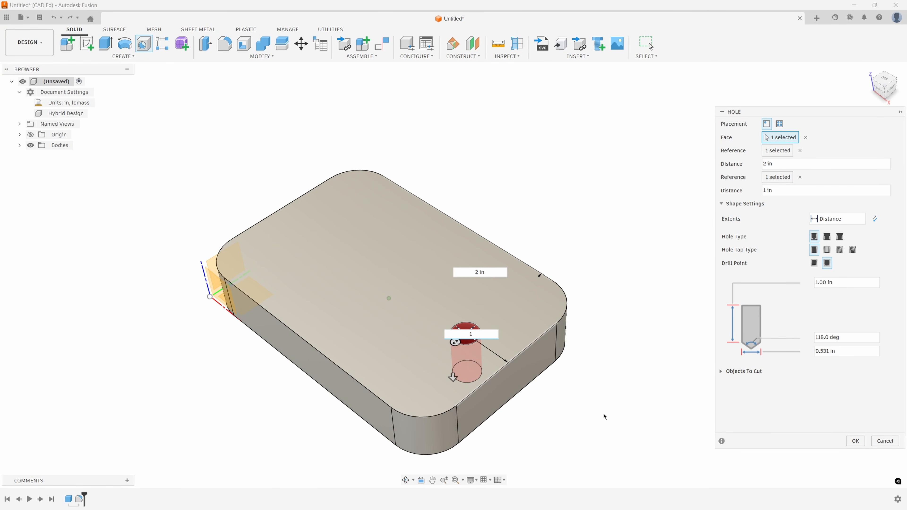
# - Remove both edge references from the hole and move it freehand close to the block's front rounded corner
pyautogui.click(800, 150)
pyautogui.click(800, 164)
pyautogui.moveTo(470, 335); pyautogui.dragTo(424, 383)
pyautogui.keyDown('shift'); pyautogui.moveTo(552, 396); pyautogui.dragTo(516, 369, button='middle'); pyautogui.keyUp('shift')
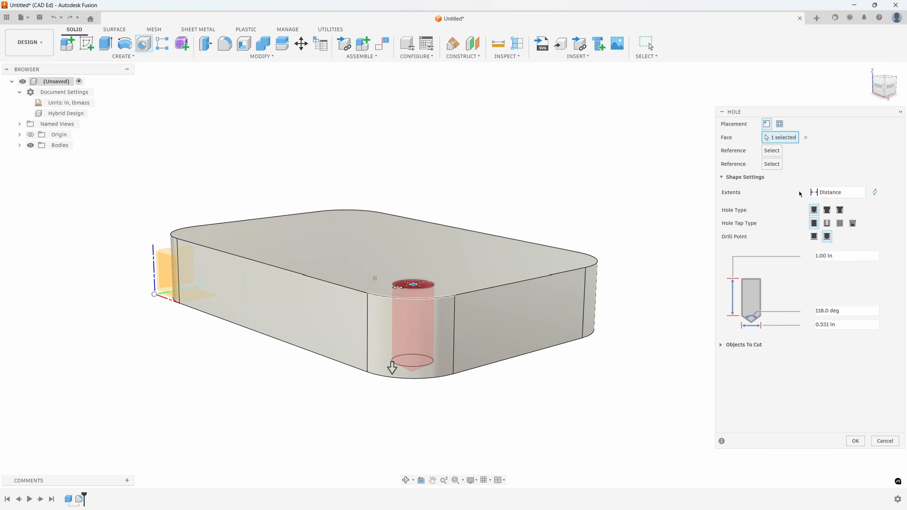
# - Keep the hole's extents on Distance and set its depth to 0.5 in
pyautogui.click(860, 193)
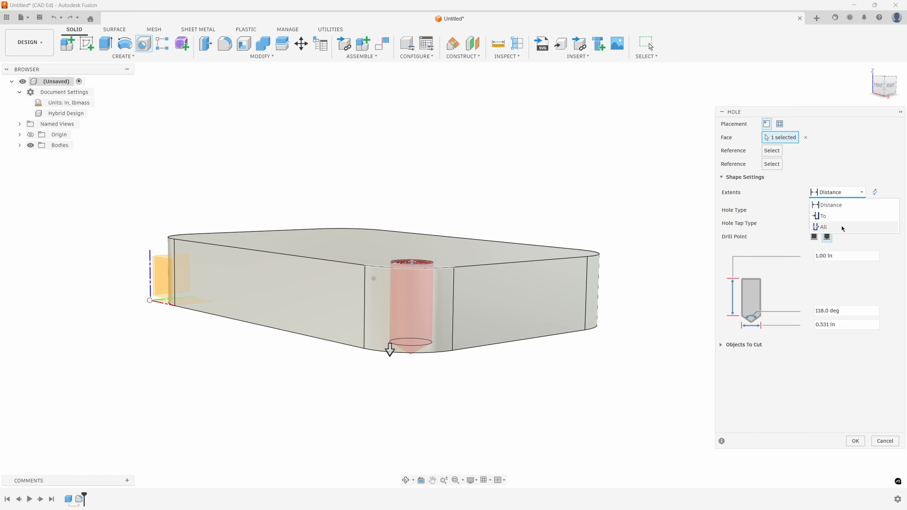
pyautogui.click(816, 177)
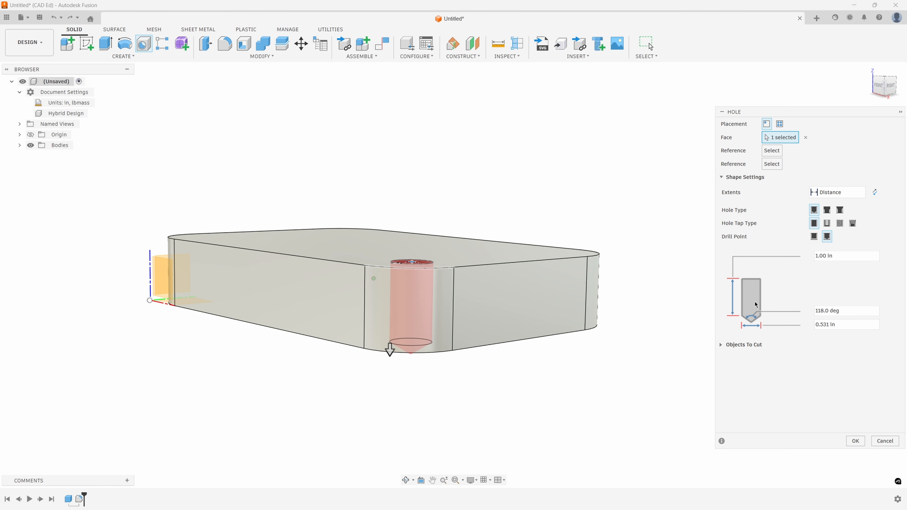
pyautogui.click(818, 256)
pyautogui.write('.5')
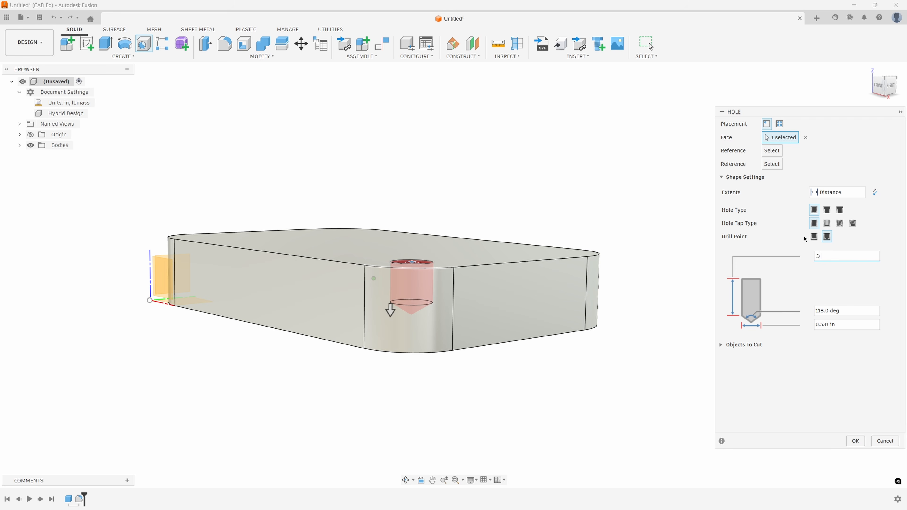
# - Try a flat drill point on the hole and switch it back to the angled drill point
pyautogui.click(814, 237)
pyautogui.keyDown('shift'); pyautogui.moveTo(518, 289); pyautogui.dragTo(412, 266, button='middle'); pyautogui.keyUp('shift')
pyautogui.keyDown('shift'); pyautogui.moveTo(468, 273); pyautogui.dragTo(803, 308, button='middle'); pyautogui.keyUp('shift')
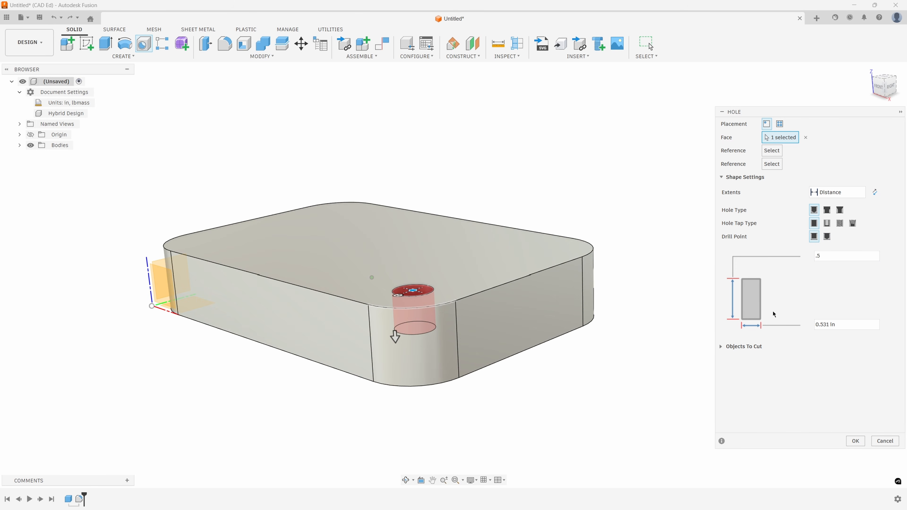
pyautogui.click(828, 237)
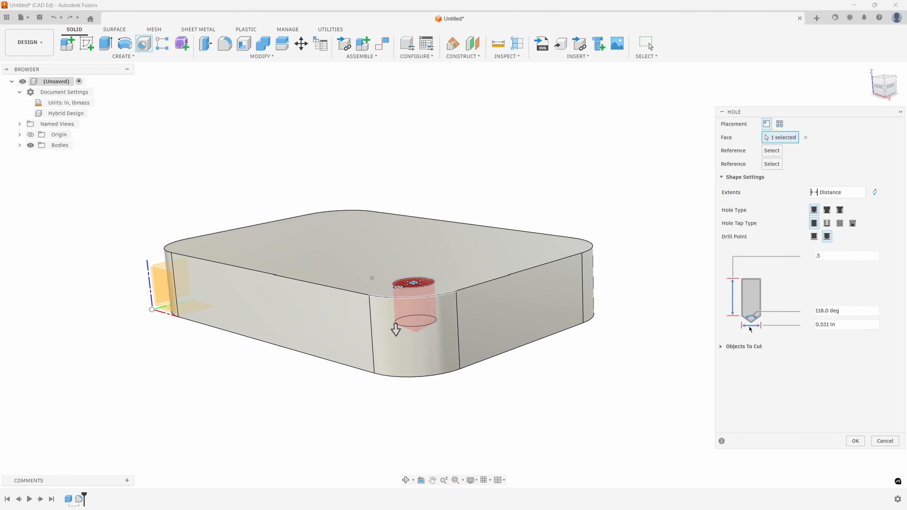
# - Set the hole's diameter to 0.25 in and its extents to All so that it cuts through the block
pyautogui.click(836, 324)
pyautogui.write('.25')
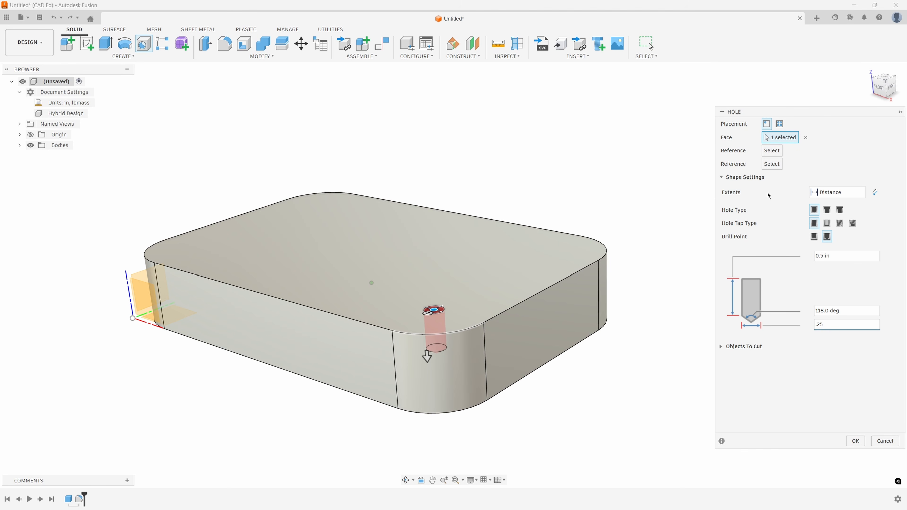
pyautogui.click(861, 194)
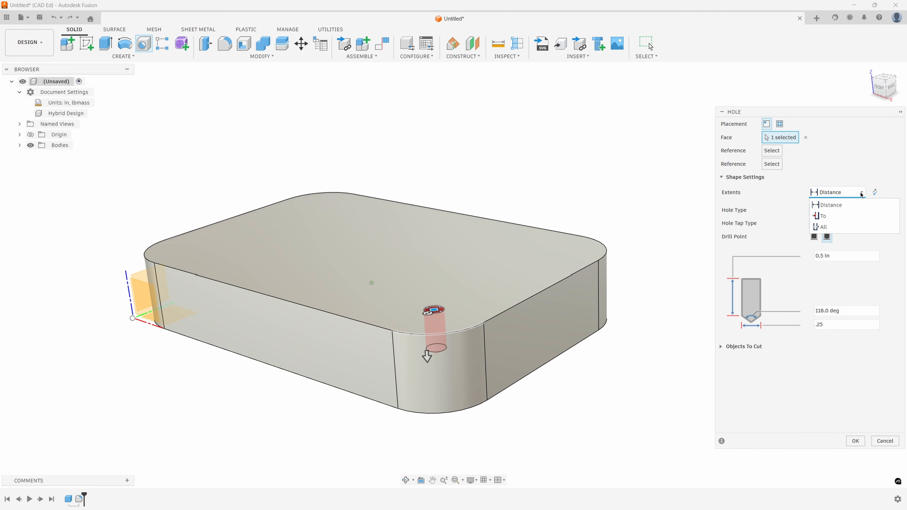
pyautogui.click(823, 227)
pyautogui.keyDown('shift'); pyautogui.moveTo(500, 314); pyautogui.dragTo(442, 206, button='middle'); pyautogui.keyUp('shift')
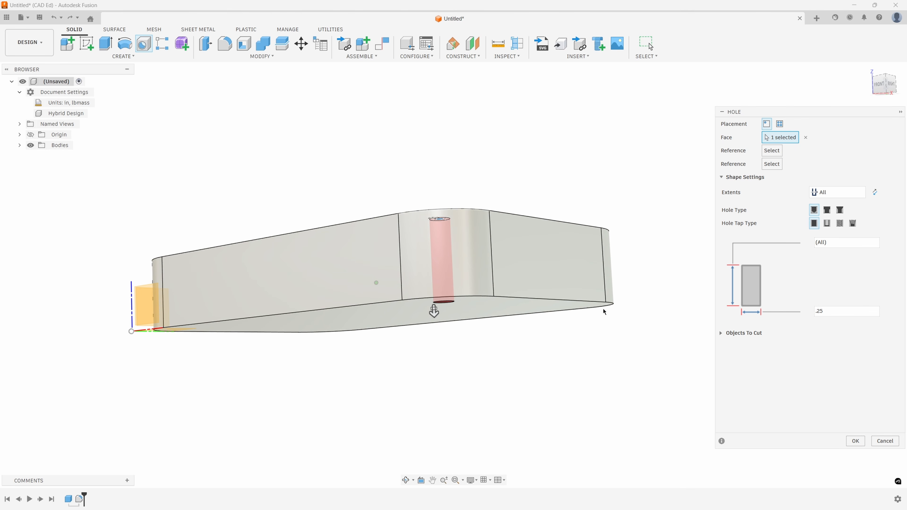
pyautogui.keyDown('shift'); pyautogui.moveTo(460, 404); pyautogui.dragTo(587, 375, button='middle'); pyautogui.keyUp('shift')
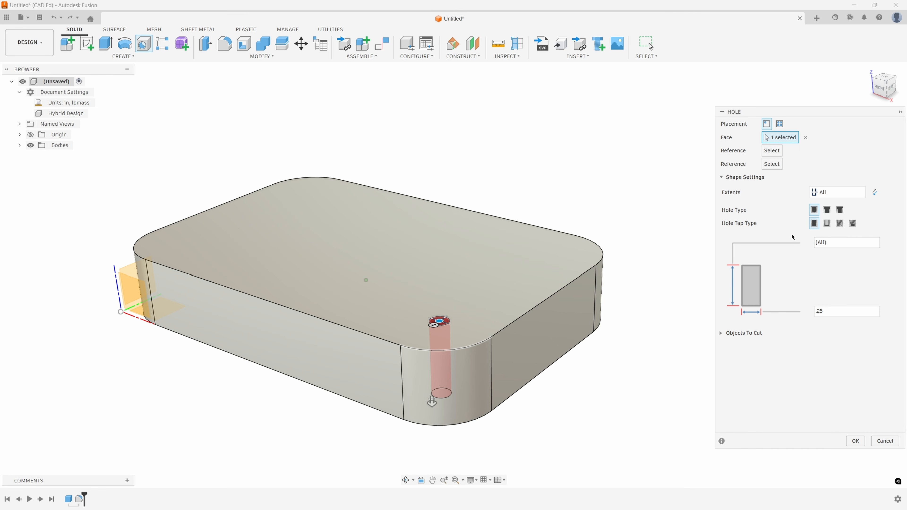
# - Change the hole type to counterbore with a counterbore diameter of 0.5 in and a counterbore depth of 0.25 in
pyautogui.click(827, 210)
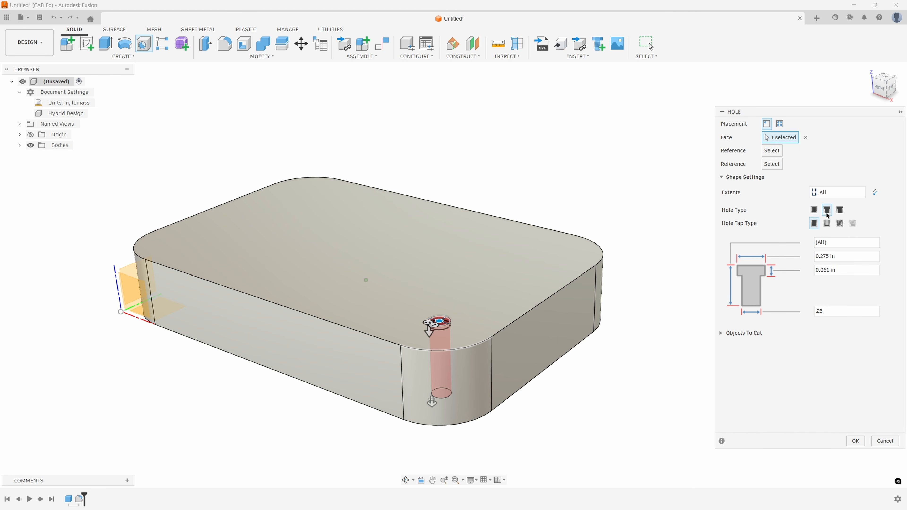
pyautogui.scroll(8, 400, 332)
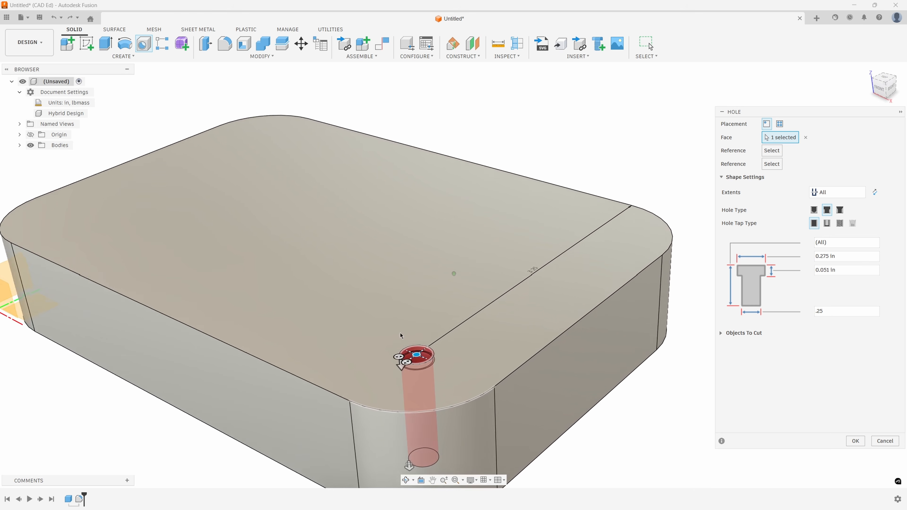
pyautogui.scroll(2, 384, 354)
pyautogui.moveTo(397, 333); pyautogui.dragTo(402, 371)
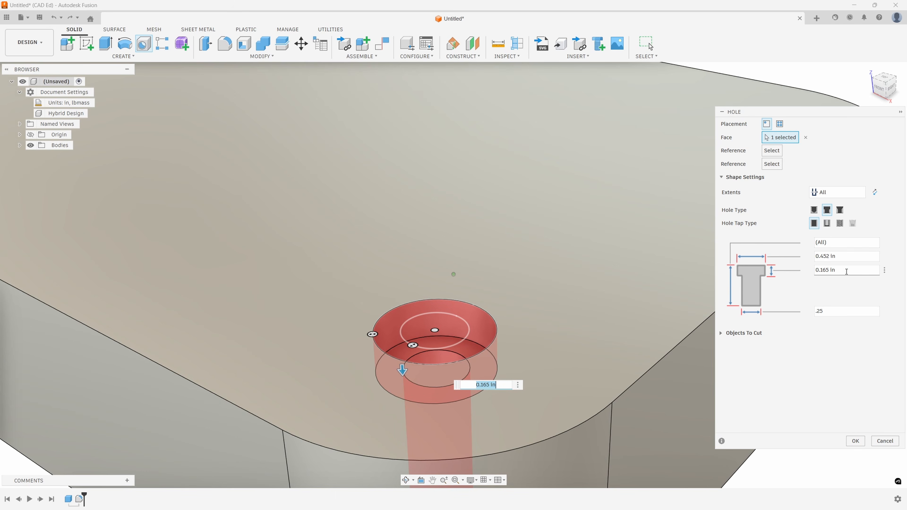
pyautogui.click(832, 257)
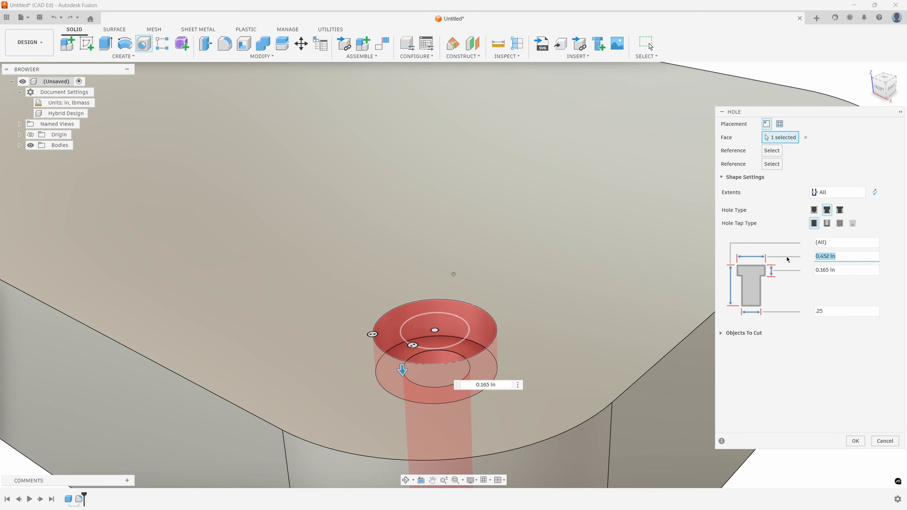
pyautogui.write('.5')
pyautogui.press('Tab')
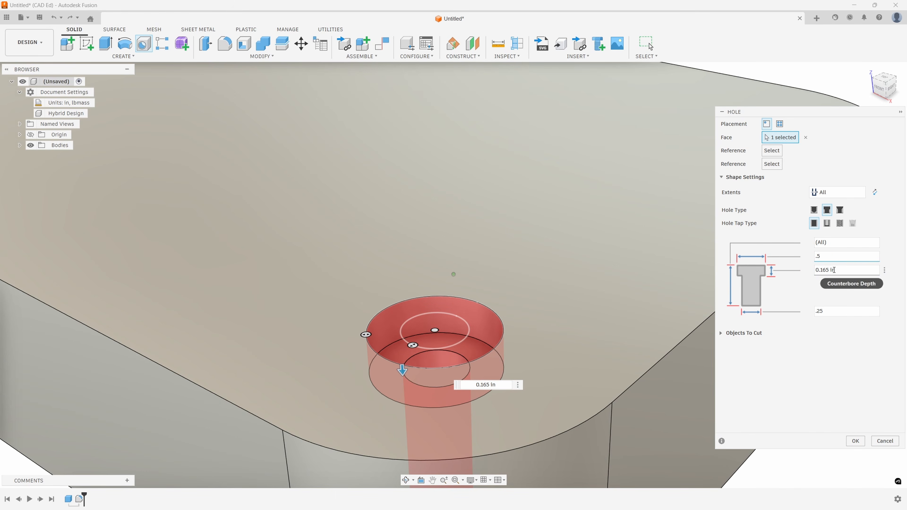
pyautogui.write('.25')
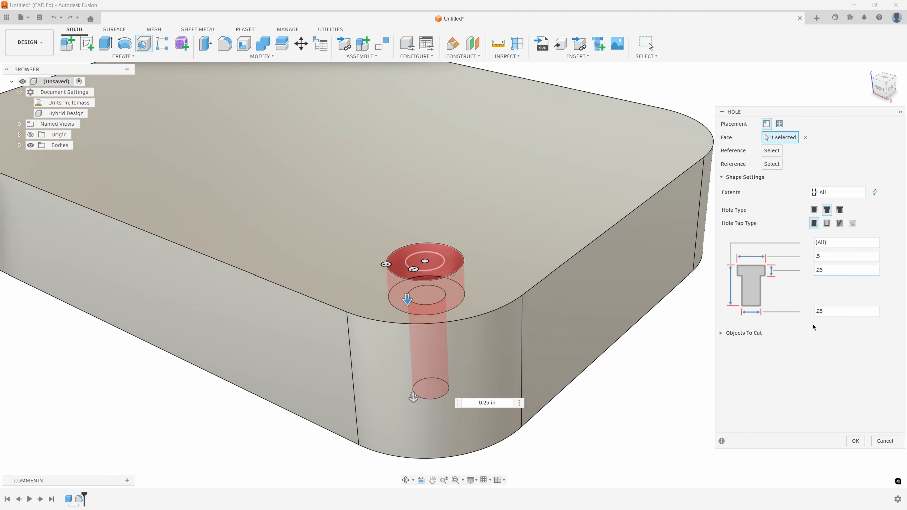
# - Switch the hole type to countersink and set the countersink diameter to 0.5 in
pyautogui.click(840, 210)
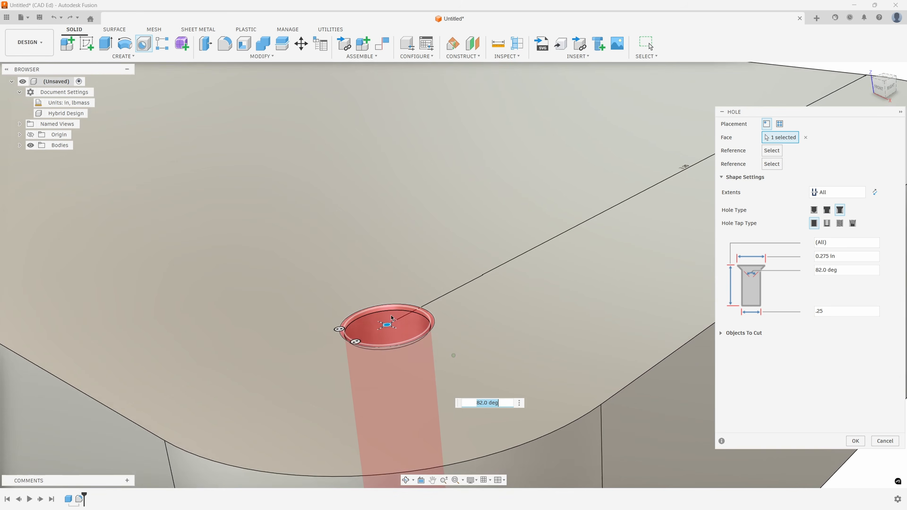
pyautogui.moveTo(329, 334); pyautogui.dragTo(295, 338)
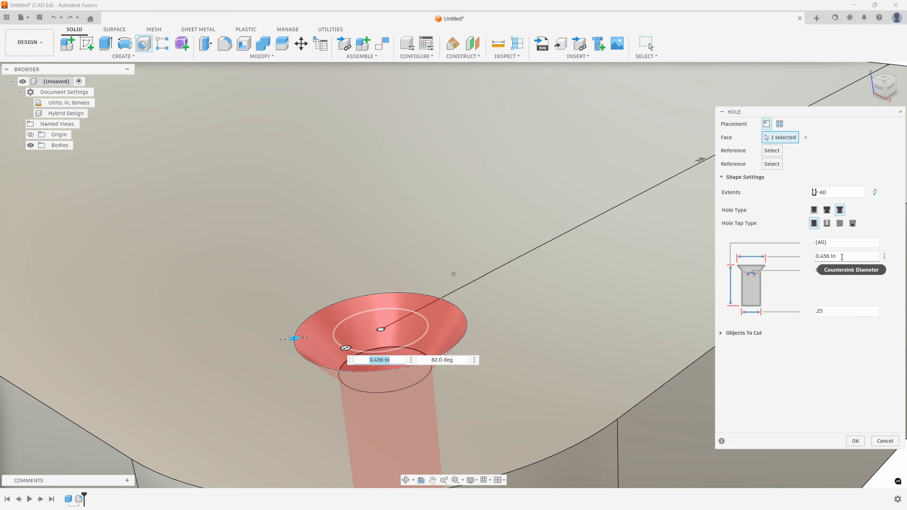
pyautogui.moveTo(839, 256); pyautogui.dragTo(803, 256)
pyautogui.write('.5')
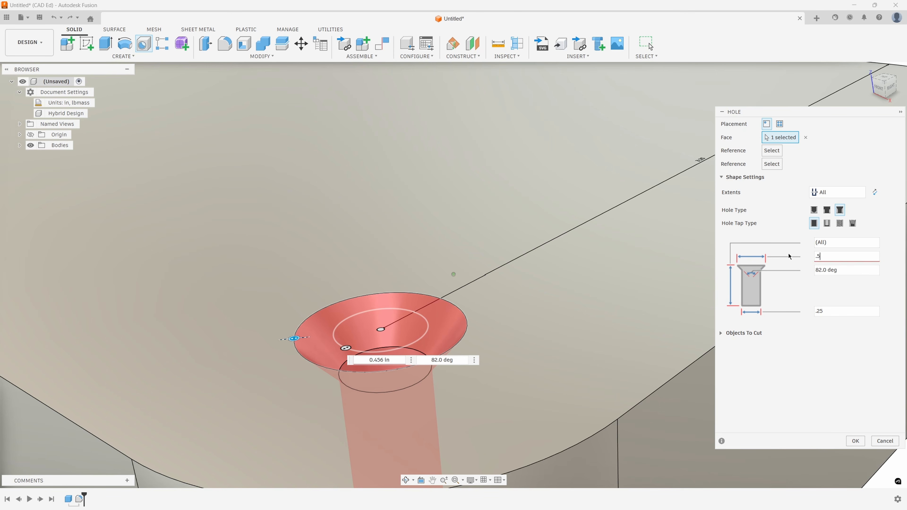
pyautogui.keyDown('shift'); pyautogui.moveTo(669, 251); pyautogui.dragTo(573, 334, button='middle'); pyautogui.keyUp('shift')
pyautogui.scroll(-3, 620, 256)
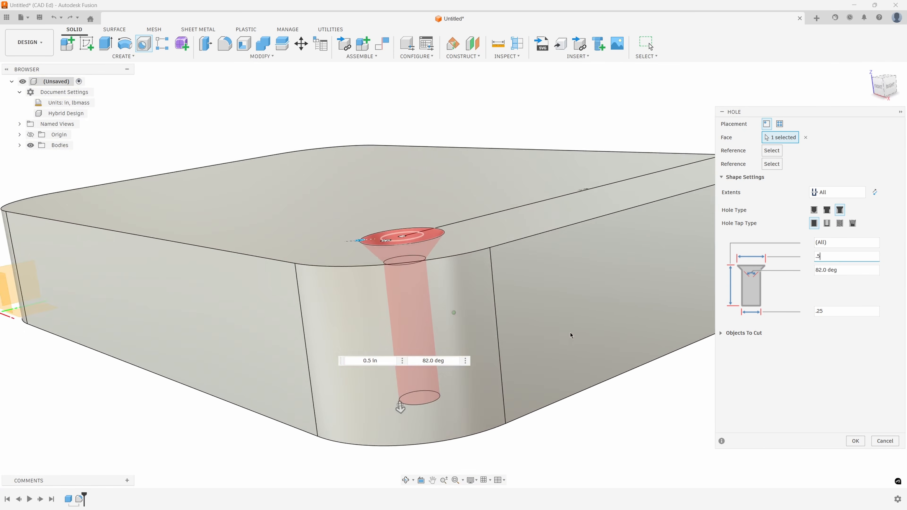
# - Change the hole to a counterbore clearance hole using the ANSI Unified Screw Threads standard and the Socket Head Cap Screw fastener type
pyautogui.click(826, 209)
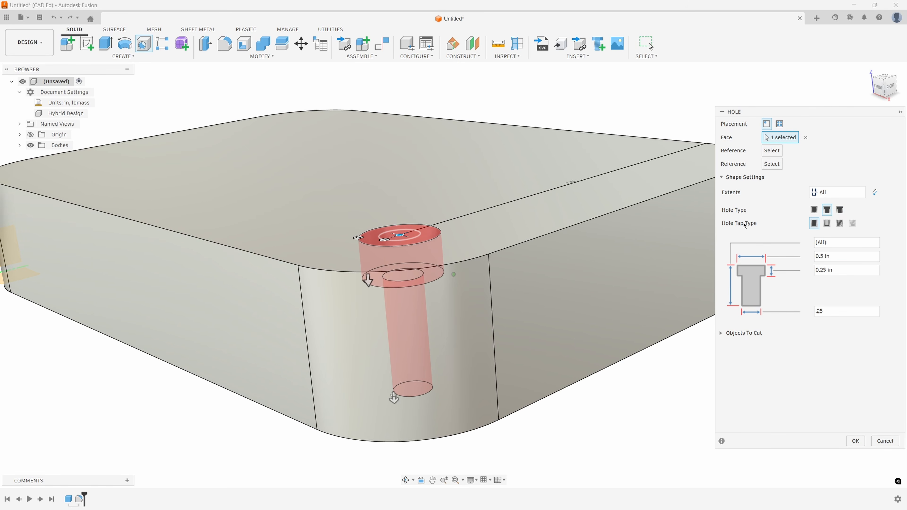
pyautogui.click(827, 223)
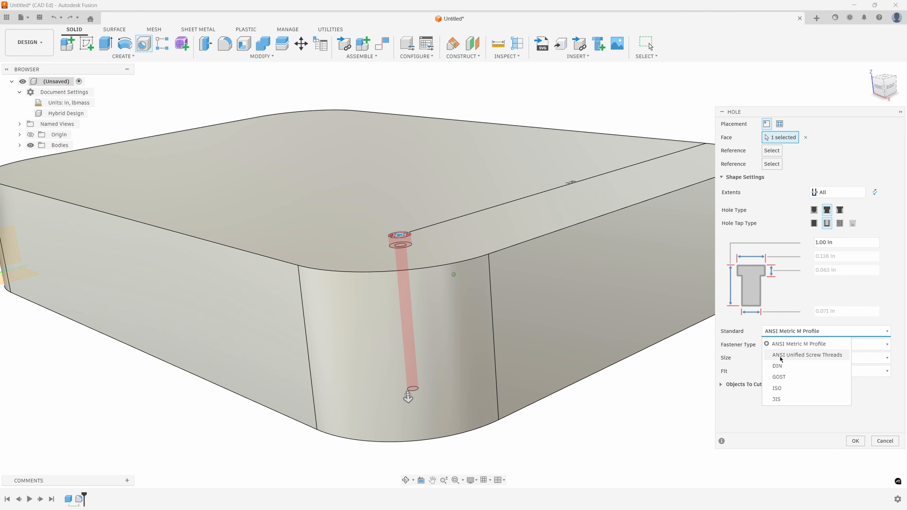
pyautogui.click(794, 355)
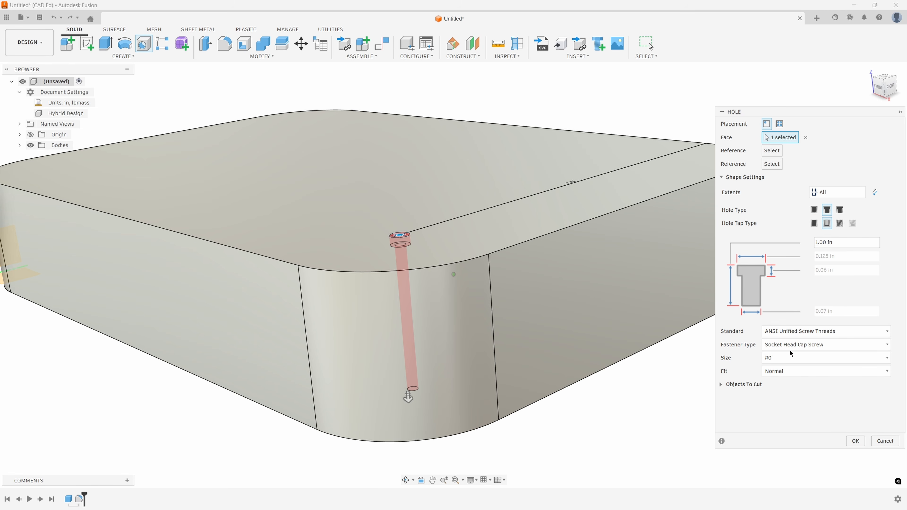
pyautogui.click(793, 345)
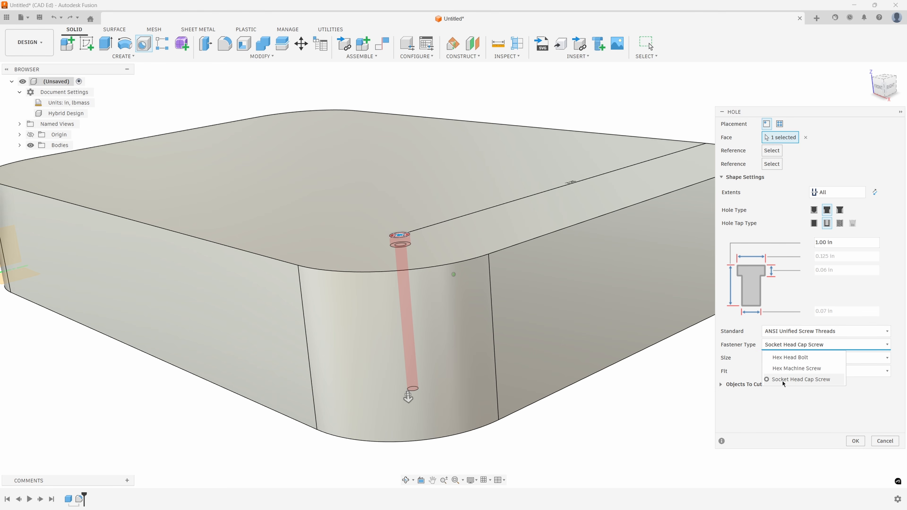
pyautogui.click(796, 380)
# - Set the clearance hole's fastener size to 1/2 and inspect the previewed counterbore
pyautogui.click(791, 357)
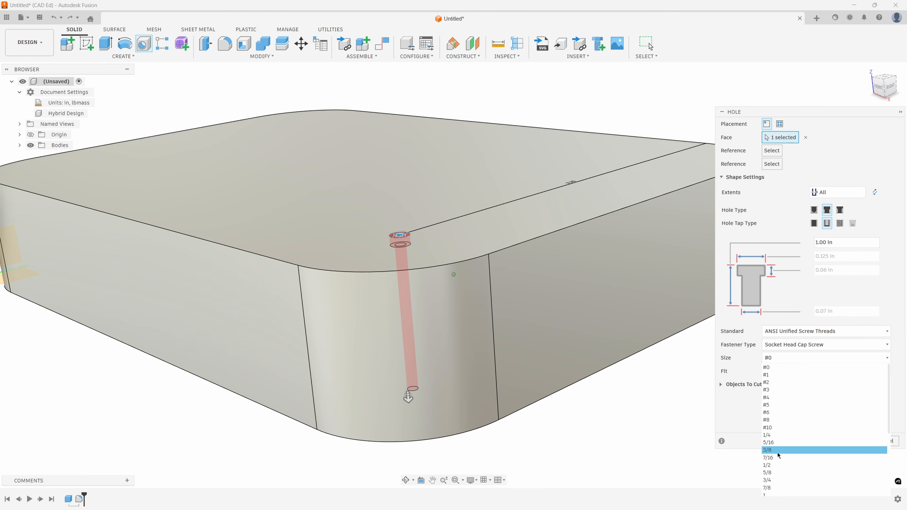
pyautogui.click(772, 465)
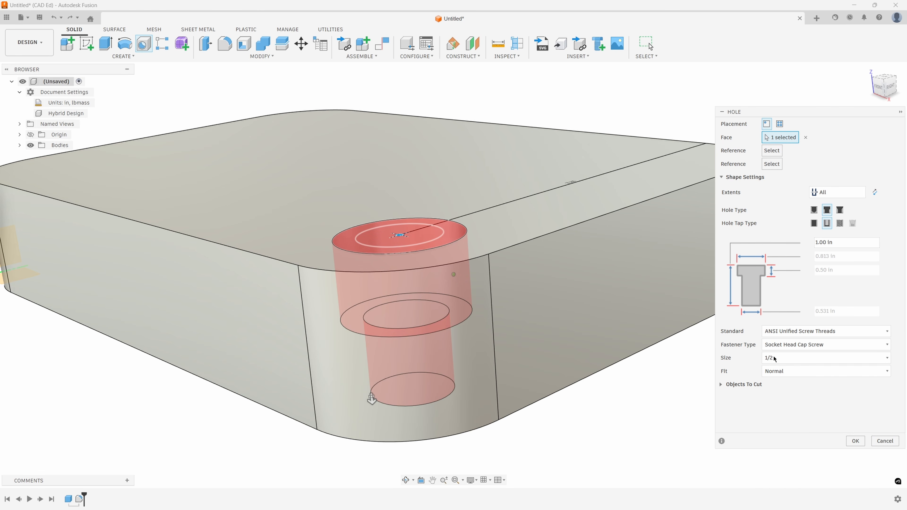
pyautogui.keyDown('shift'); pyautogui.moveTo(439, 282); pyautogui.dragTo(557, 310, button='middle'); pyautogui.keyUp('shift')
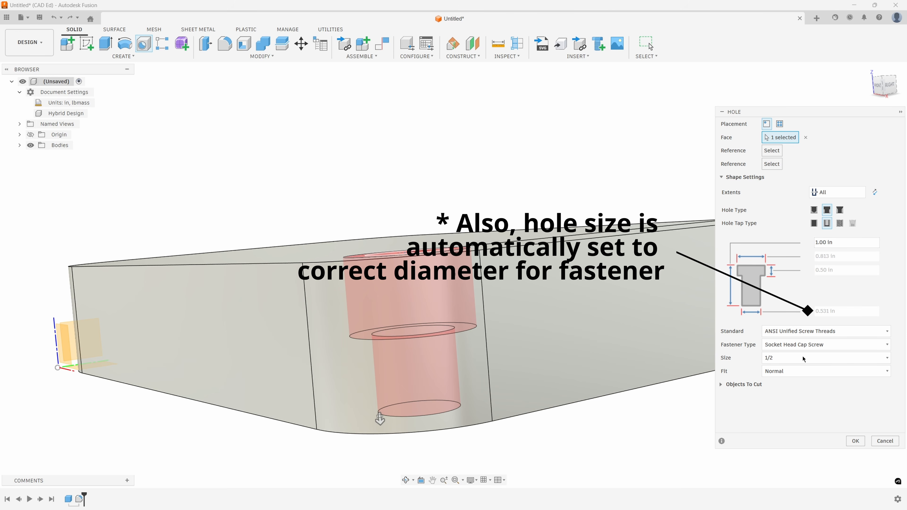
# - Set the clearance hole's fastener size to 1/4 and create the counterbored hole
pyautogui.click(795, 358)
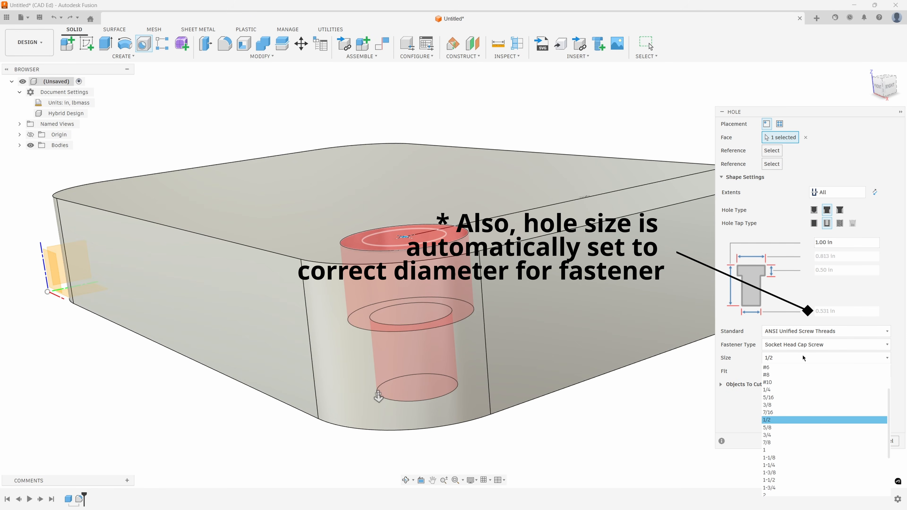
pyautogui.click(778, 389)
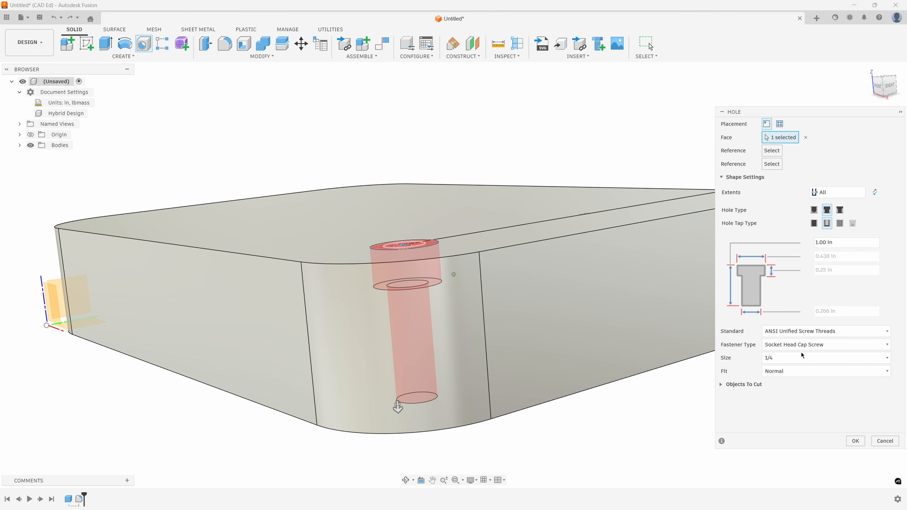
pyautogui.click(857, 442)
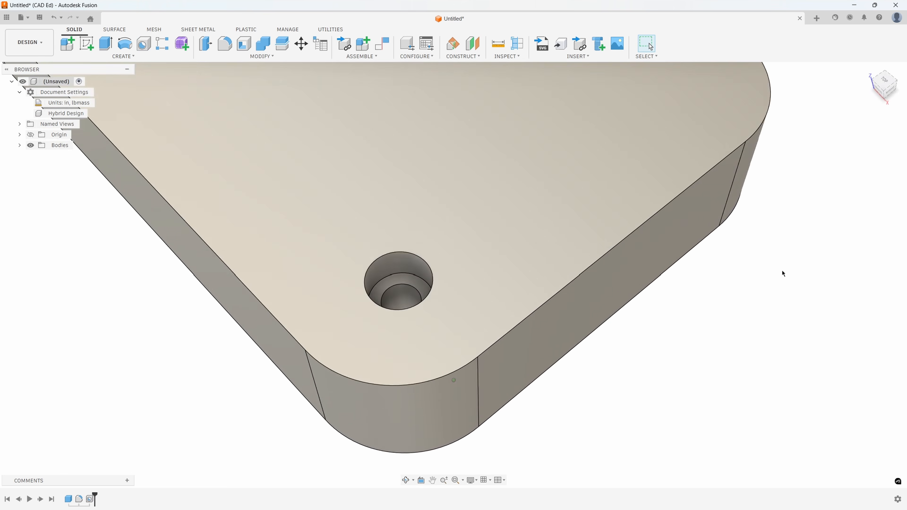
# - Start Insert Fastener and choose the ASME B18.3 Hexagon Socket Head Cap Screw from the socket head bolts and screws
pyautogui.keyDown('shift'); pyautogui.moveTo(754, 324); pyautogui.dragTo(760, 302, button='middle'); pyautogui.keyUp('shift')
pyautogui.scroll(-2, 449, 296)
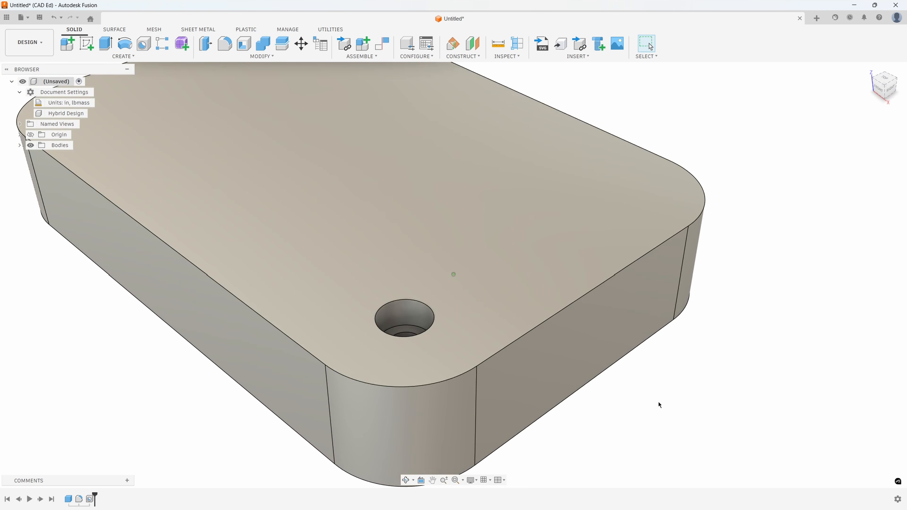
pyautogui.keyDown('shift'); pyautogui.moveTo(658, 402); pyautogui.dragTo(617, 92, button='middle'); pyautogui.keyUp('shift')
pyautogui.click(599, 47)
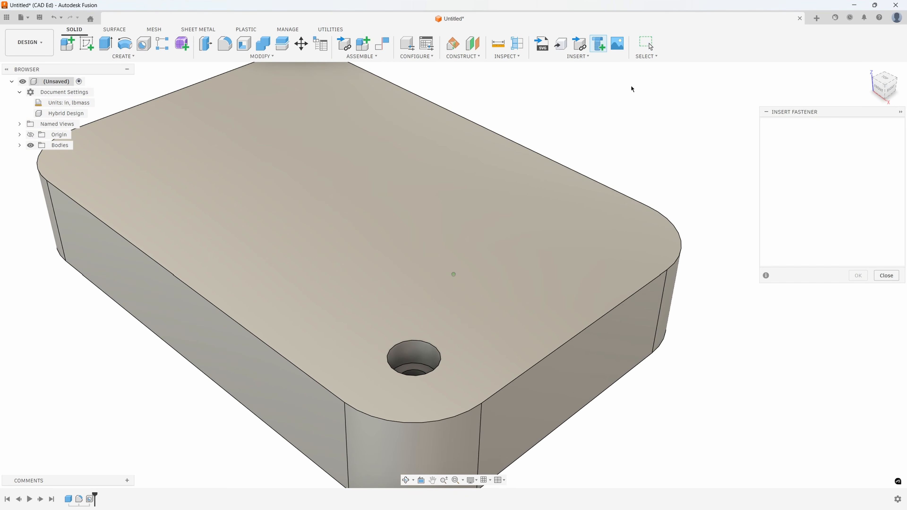
pyautogui.moveTo(760, 282); pyautogui.dragTo(663, 387)
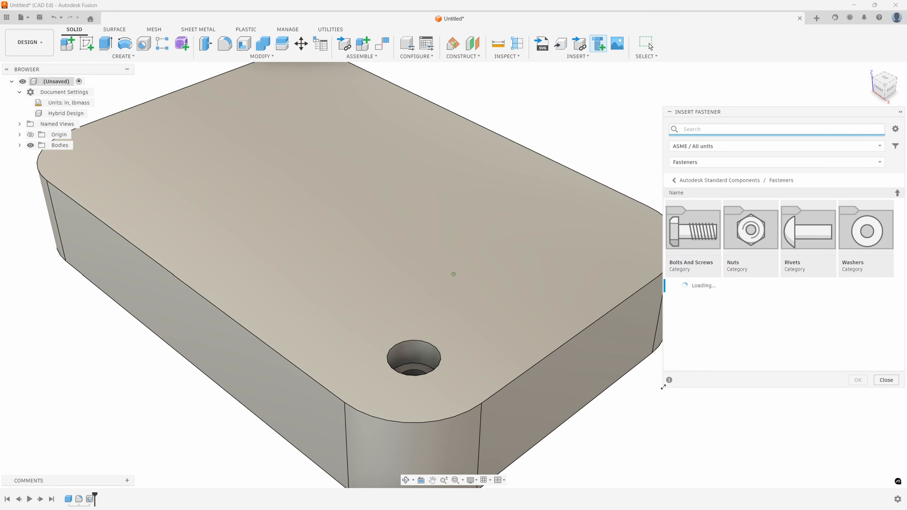
pyautogui.click(689, 235)
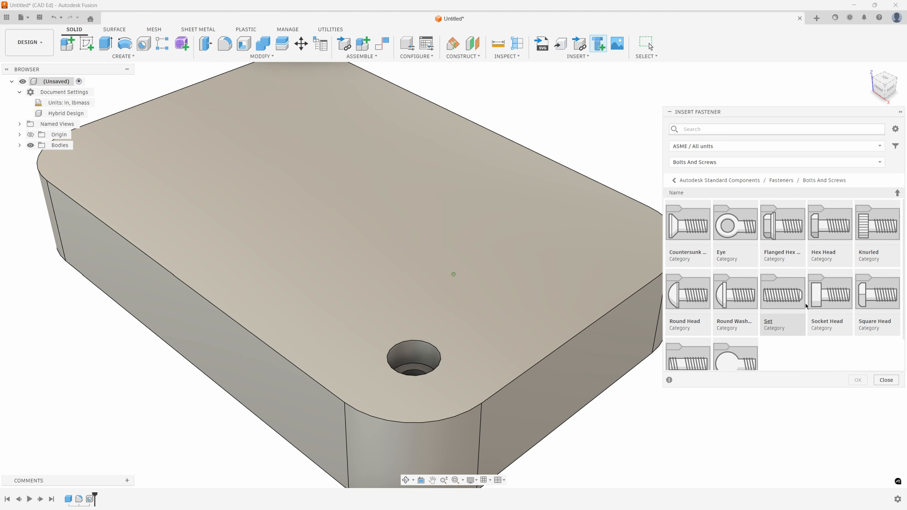
pyautogui.click(815, 300)
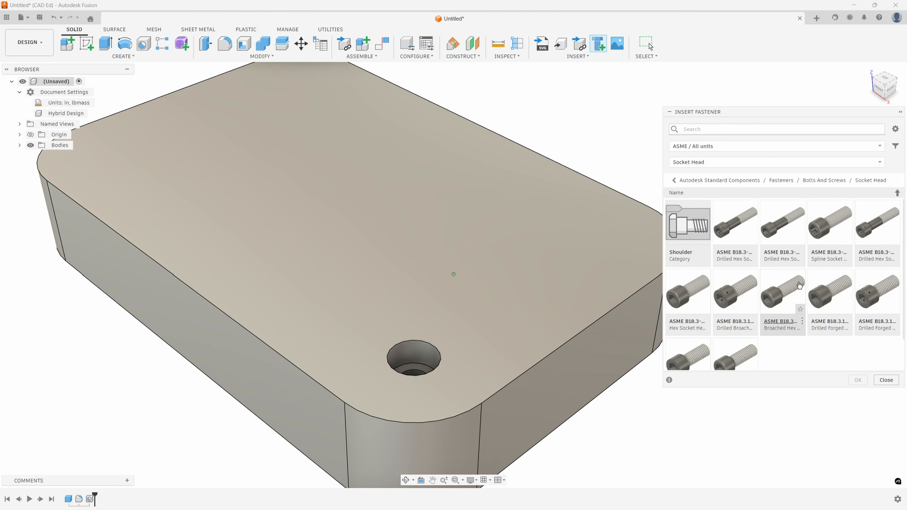
pyautogui.click(690, 297)
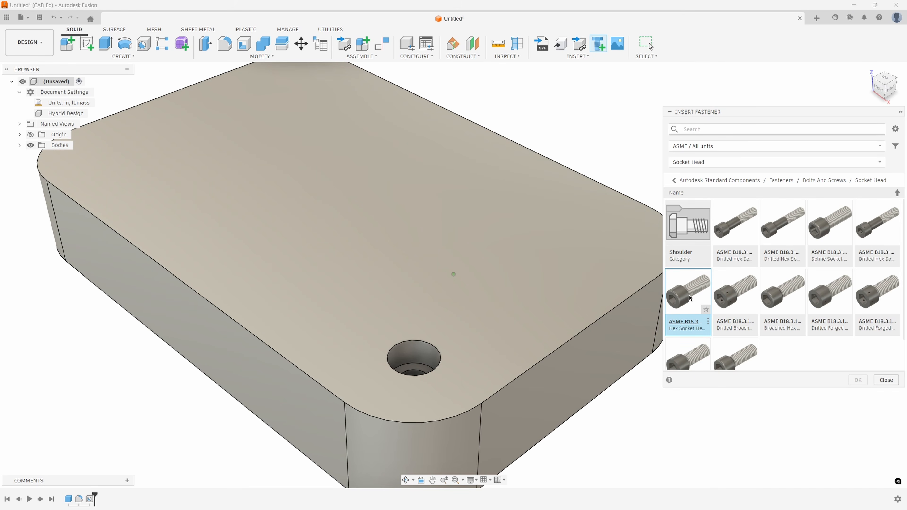
pyautogui.doubleClick(690, 298)
# - Insert the automatically sized cap screw on the inner circular edge at the bottom of the counterbore
pyautogui.scroll(5, 428, 361)
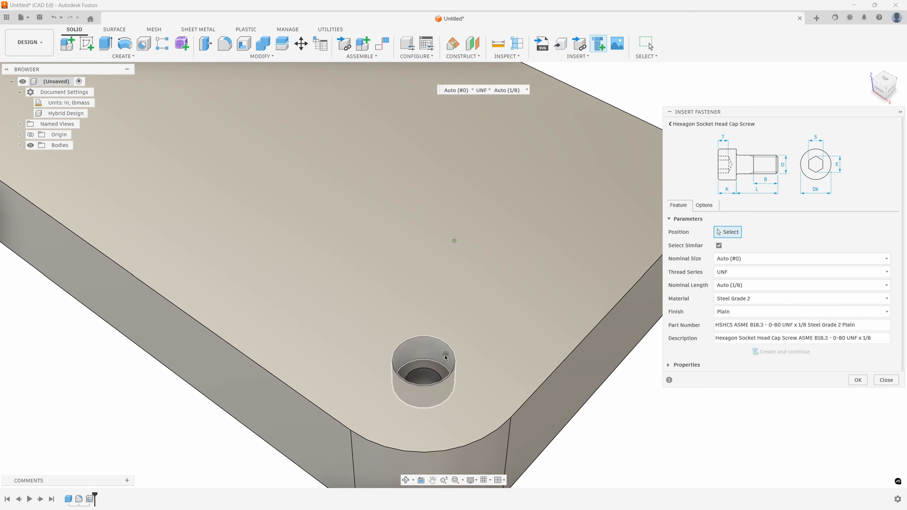
pyautogui.click(429, 381)
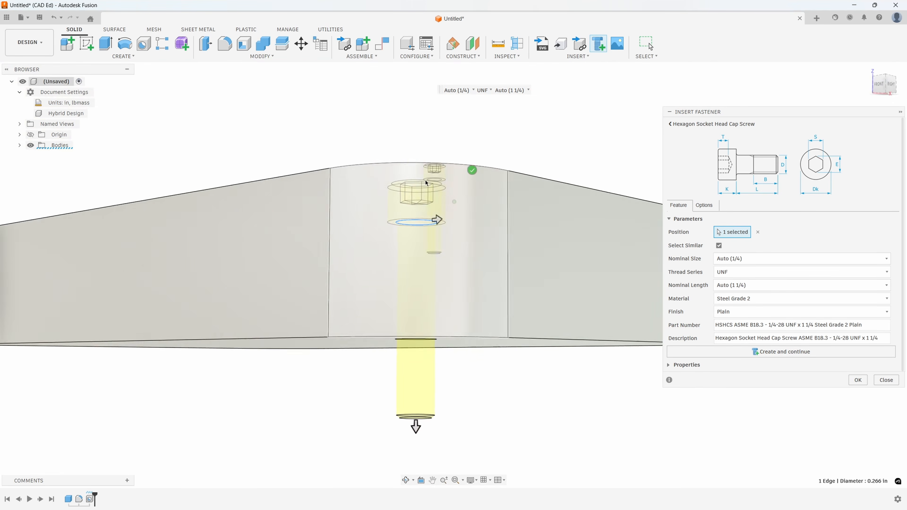
pyautogui.keyDown('shift'); pyautogui.moveTo(425, 183); pyautogui.dragTo(440, 314, button='middle'); pyautogui.keyUp('shift')
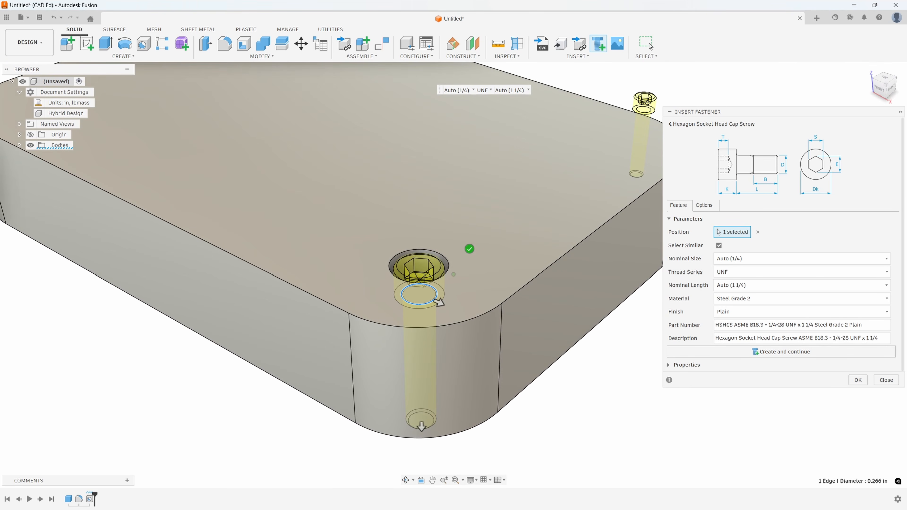
pyautogui.click(854, 378)
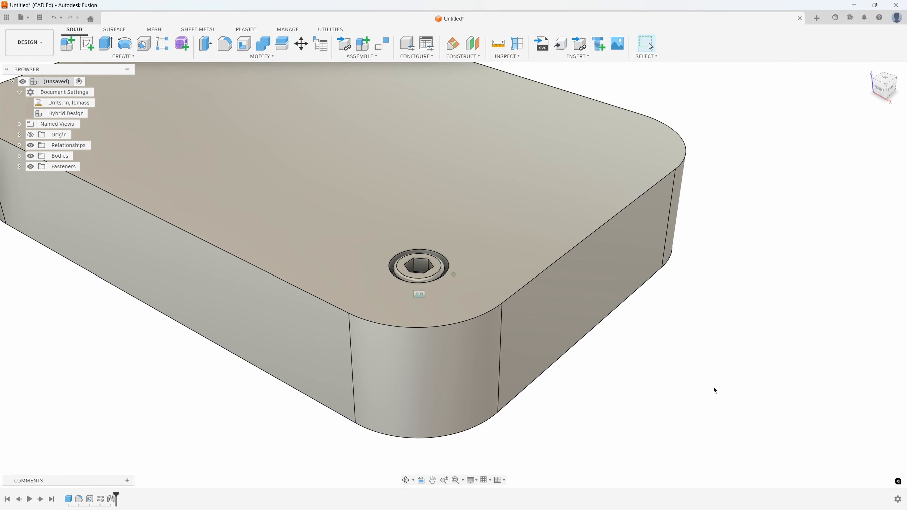
# - Start a section analysis on the block's long front face and offset the cut plane by about -0.368 in
pyautogui.scroll(5, 596, 366)
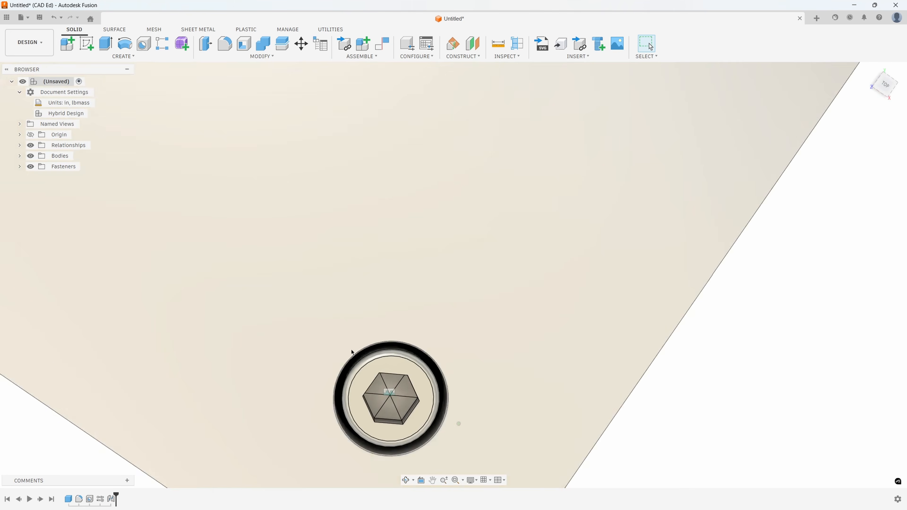
pyautogui.keyDown('shift'); pyautogui.moveTo(352, 350); pyautogui.dragTo(521, 200, button='middle'); pyautogui.keyUp('shift')
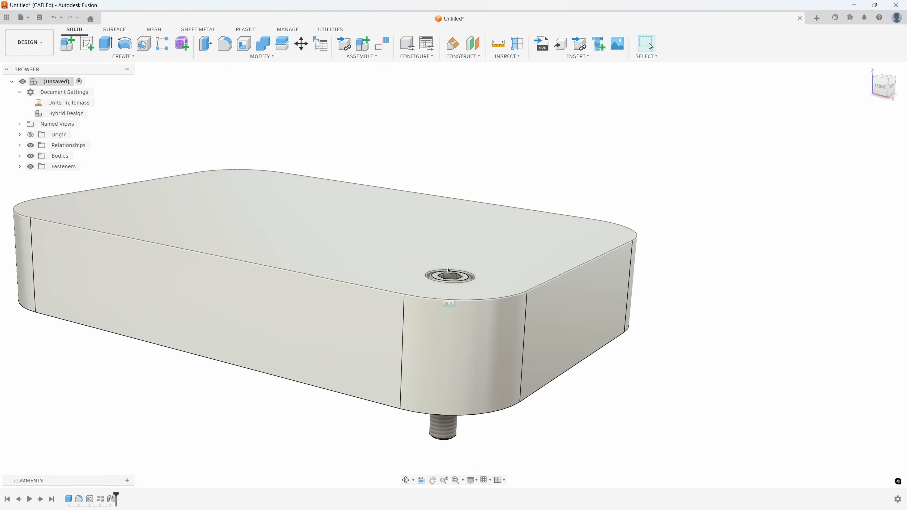
pyautogui.keyDown('shift'); pyautogui.moveTo(484, 272); pyautogui.dragTo(467, 134, button='middle'); pyautogui.keyUp('shift')
pyautogui.click(507, 56)
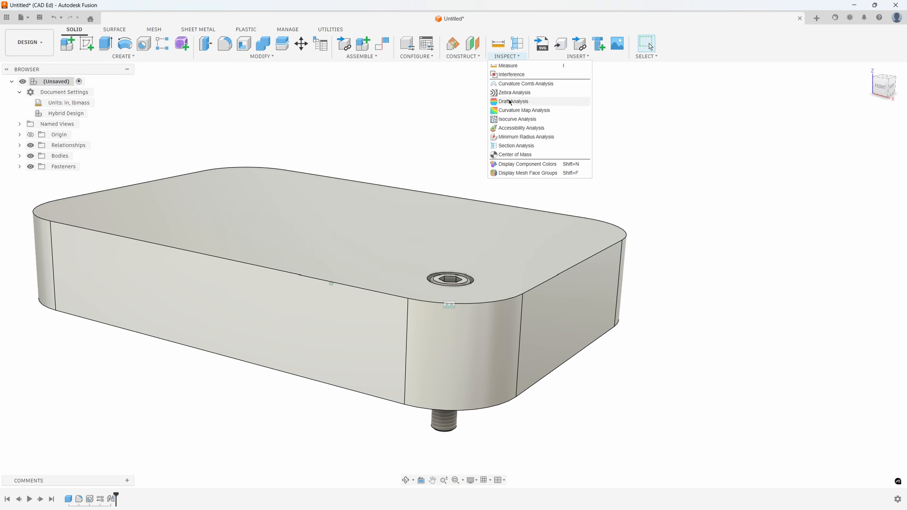
pyautogui.click(508, 145)
pyautogui.click(367, 350)
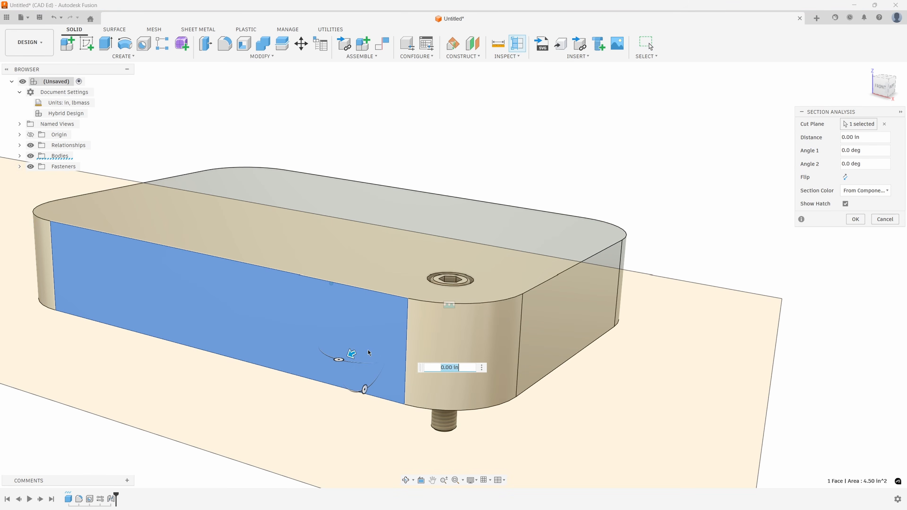
pyautogui.moveTo(351, 354); pyautogui.dragTo(375, 344)
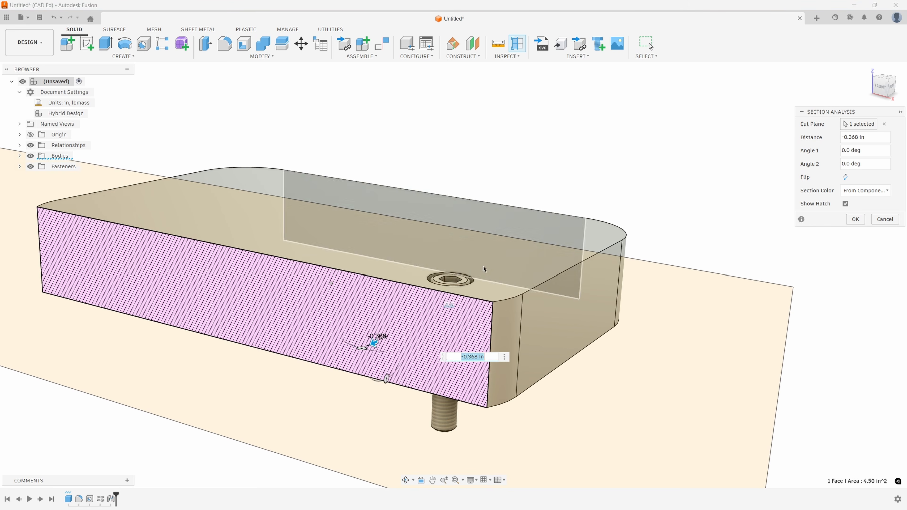
# - Move the section plane to the middle of the screw at -0.75 in and pull it back to about -0.519 in
pyautogui.scroll(4, 346, 338)
pyautogui.keyDown('shift'); pyautogui.moveTo(321, 335); pyautogui.dragTo(319, 364, button='middle'); pyautogui.keyUp('shift')
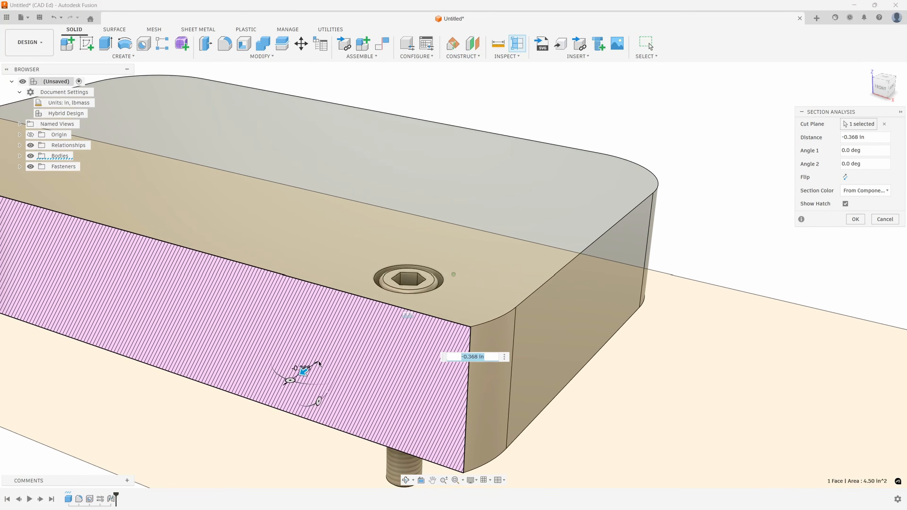
pyautogui.click(378, 280)
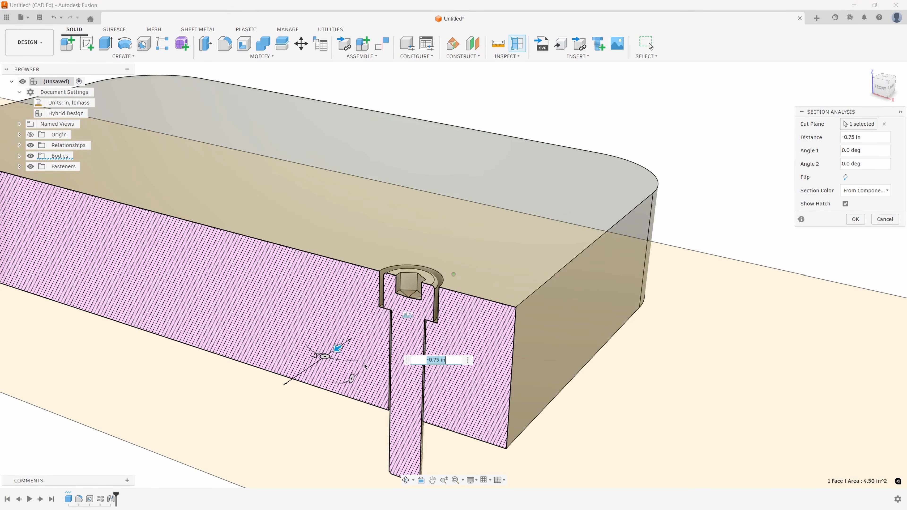
pyautogui.moveTo(337, 348); pyautogui.dragTo(307, 369)
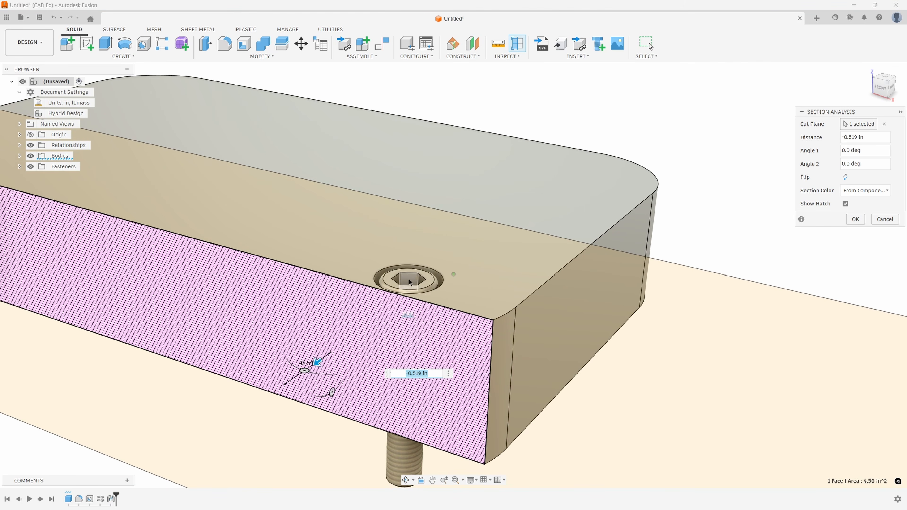
# - Set the section distance to -0.75 in, examine how the screw fits in the counterbored hole, and cancel the section analysis
pyautogui.scroll(2, 434, 290)
pyautogui.scroll(2, 433, 288)
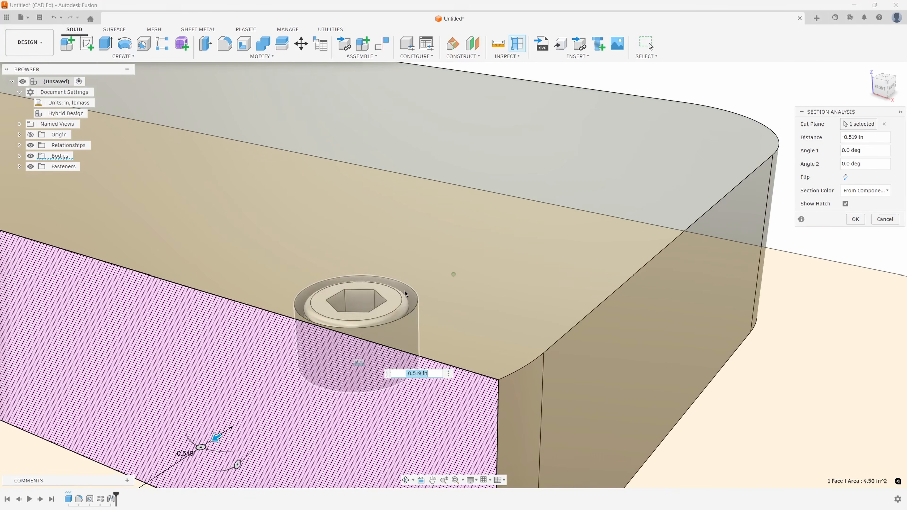
pyautogui.write('-.75')
pyautogui.keyDown('shift'); pyautogui.moveTo(414, 352); pyautogui.dragTo(472, 344, button='middle'); pyautogui.keyUp('shift')
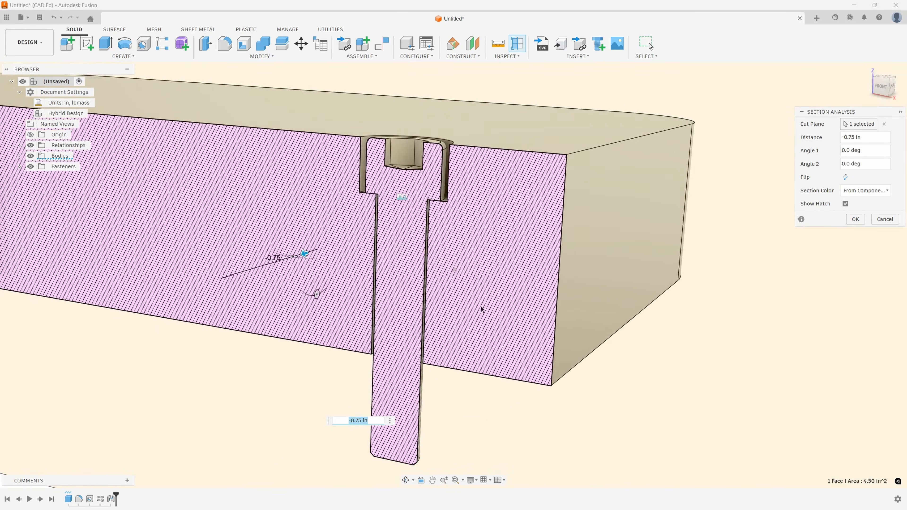
pyautogui.keyDown('shift'); pyautogui.moveTo(519, 301); pyautogui.dragTo(522, 258, button='middle'); pyautogui.keyUp('shift')
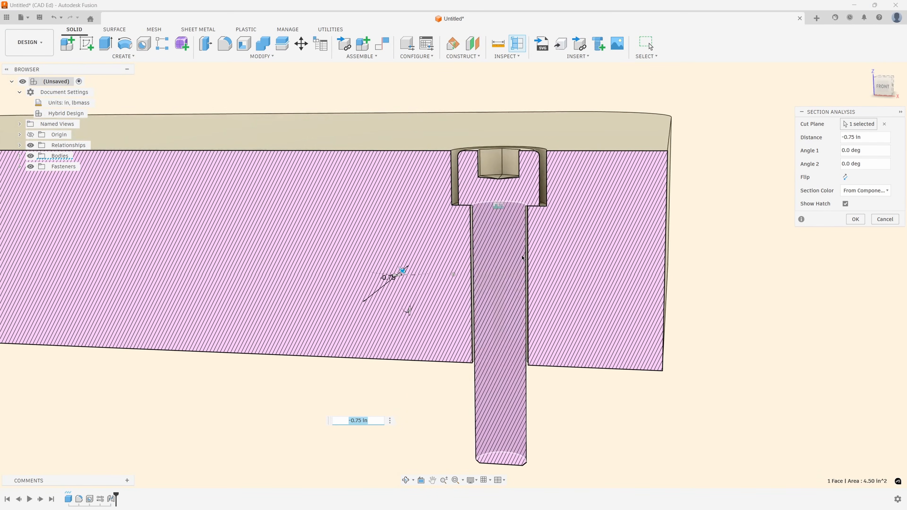
pyautogui.keyDown('shift'); pyautogui.moveTo(548, 196); pyautogui.dragTo(786, 214, button='middle'); pyautogui.keyUp('shift')
pyautogui.click(885, 219)
# - Undo the cap screw insertion and the counterbored hole
pyautogui.scroll(-10, 644, 229)
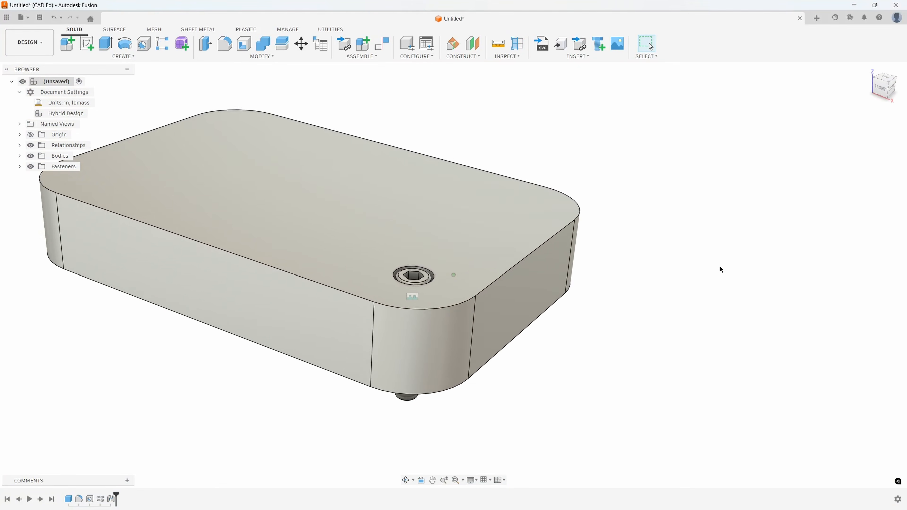
pyautogui.click(54, 17)
pyautogui.click(55, 17)
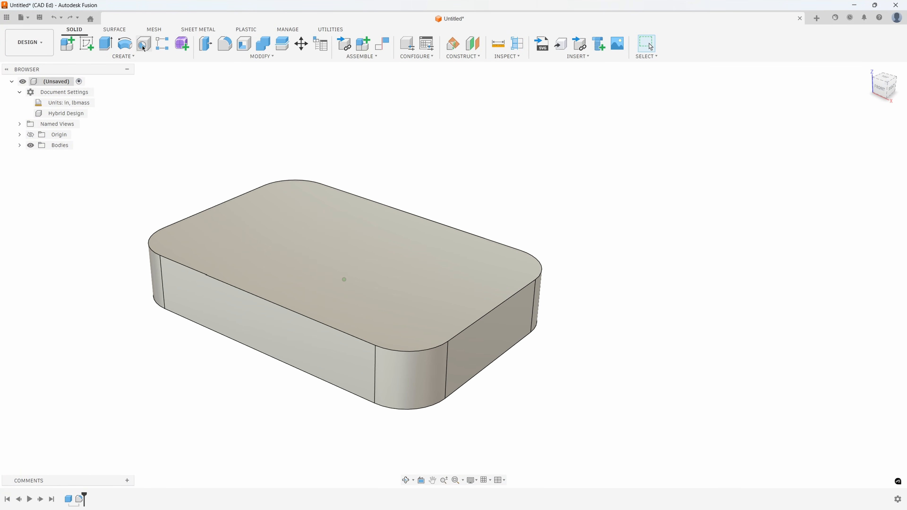
# - Close the Hole tool without placing a hole and create a sketch on the block's top face
pyautogui.click(143, 43)
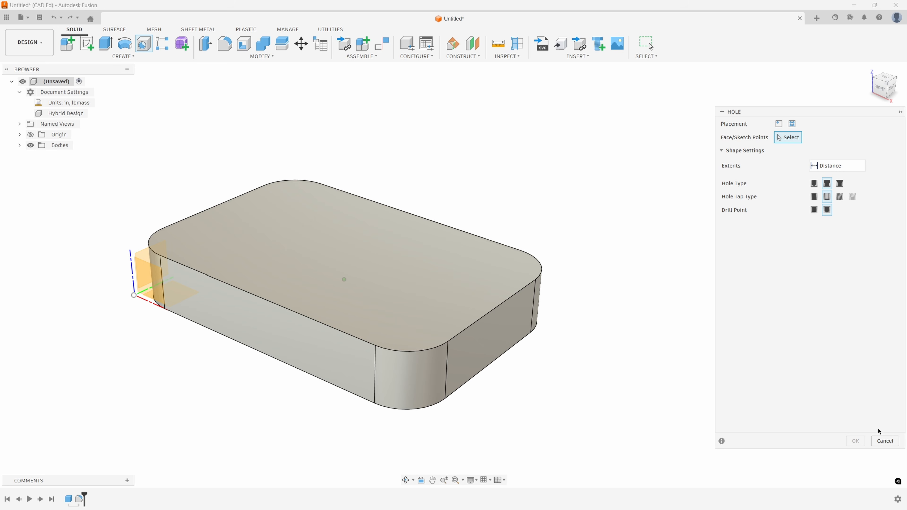
pyautogui.click(885, 441)
pyautogui.click(336, 253)
pyautogui.rightClick(337, 253)
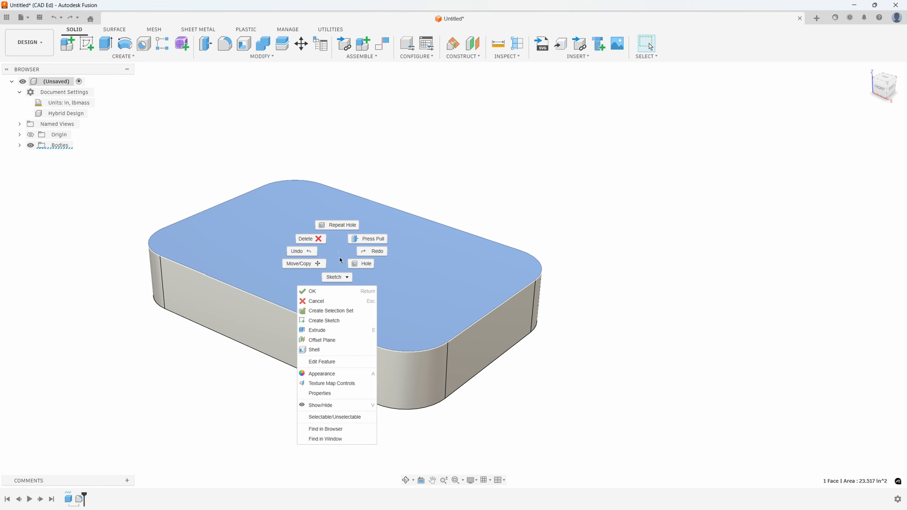
pyautogui.click(339, 320)
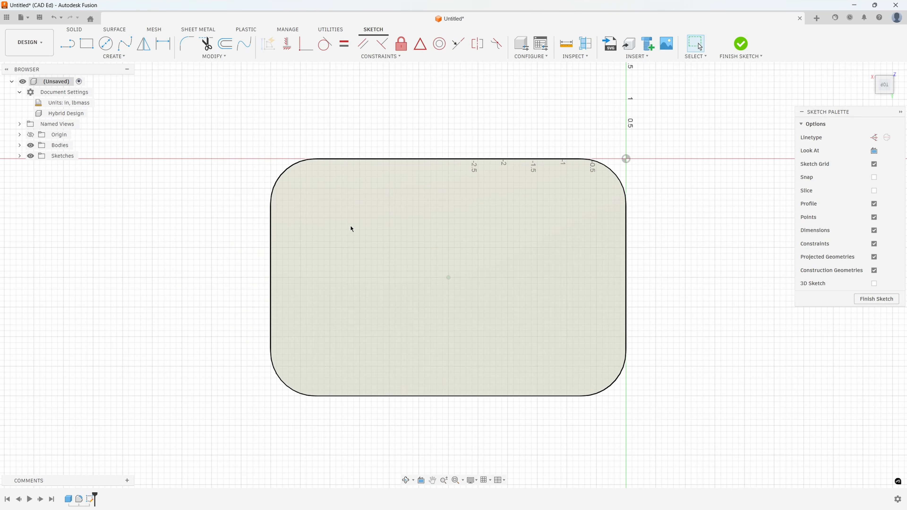
# - Project the top face's outline into the sketch with its corner arc centers and finish the sketch
pyautogui.press('p')
pyautogui.click(401, 243)
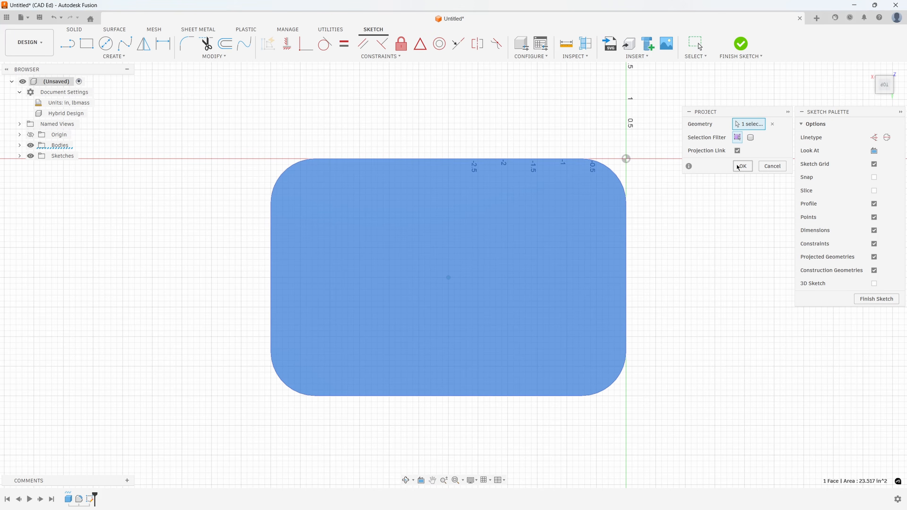
pyautogui.click(743, 166)
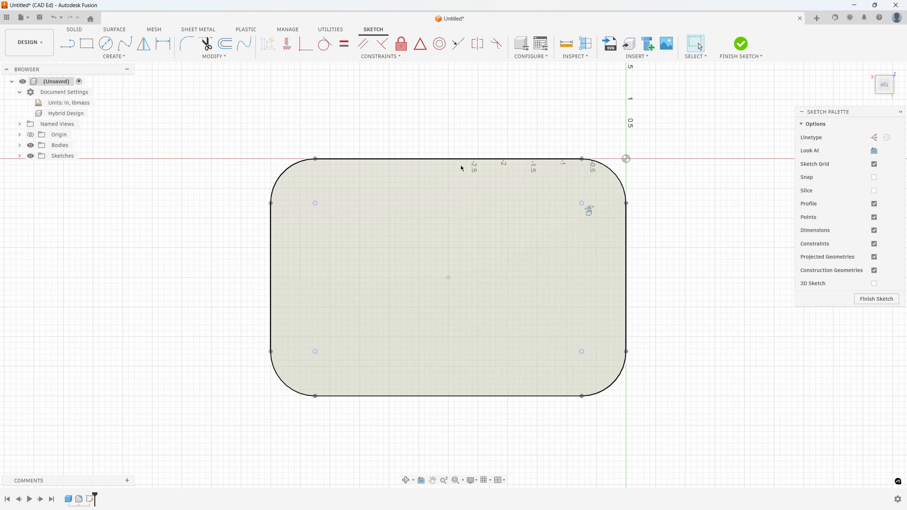
pyautogui.click(742, 44)
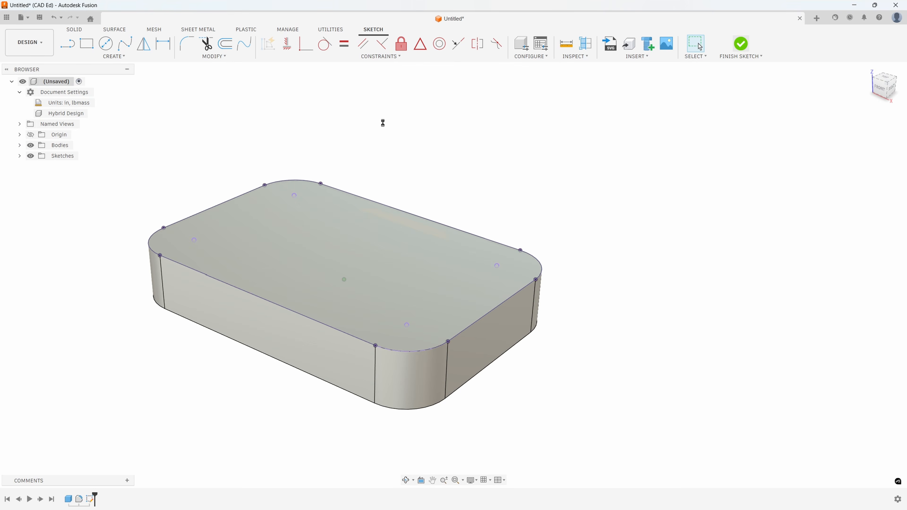
# - Place a counterbored clearance hole on the rear corner's projected center point, sized for a 1/2 Socket Head Cap Screw
pyautogui.press('h')
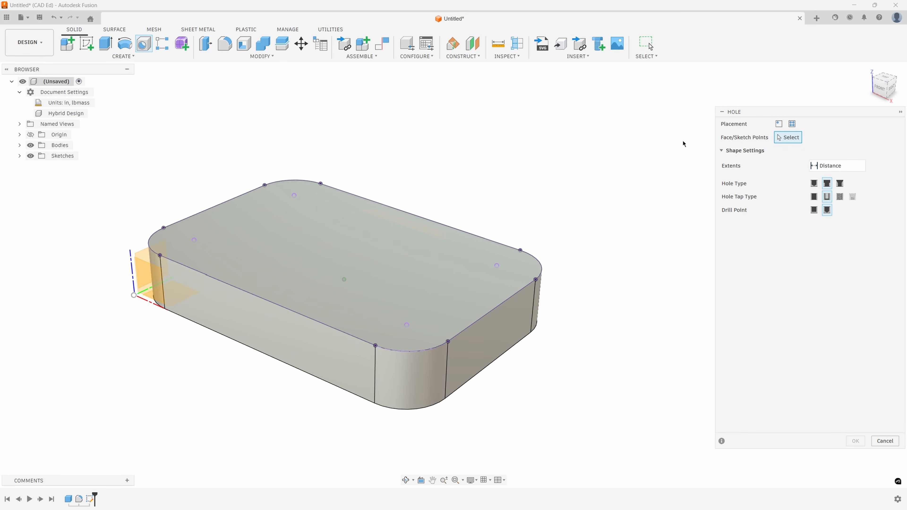
pyautogui.click(792, 125)
pyautogui.click(294, 195)
pyautogui.moveTo(486, 279)
pyautogui.keyDown('shift'); pyautogui.mouseDown(button='middle')
pyautogui.moveTo(501, 284)
pyautogui.moveTo(539, 212)
pyautogui.moveTo(658, 207)
pyautogui.mouseUp(button='middle'); pyautogui.keyUp('shift')
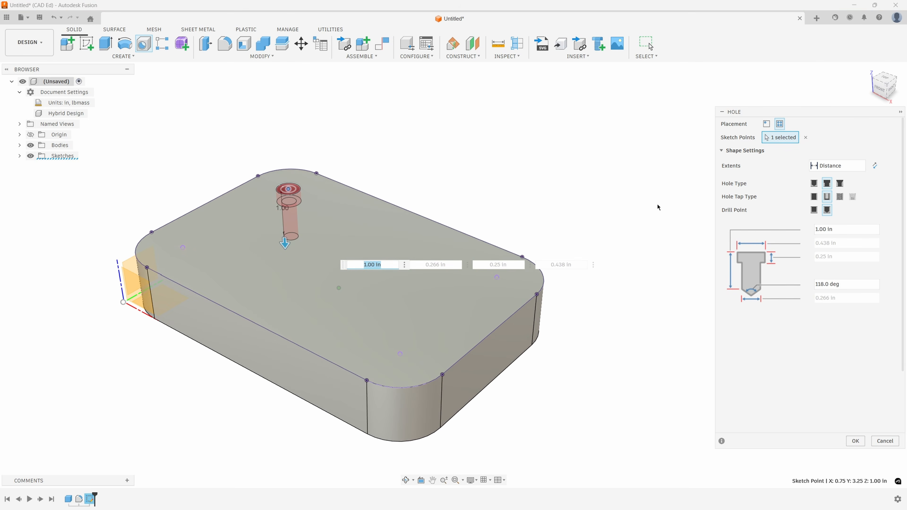
pyautogui.click(826, 196)
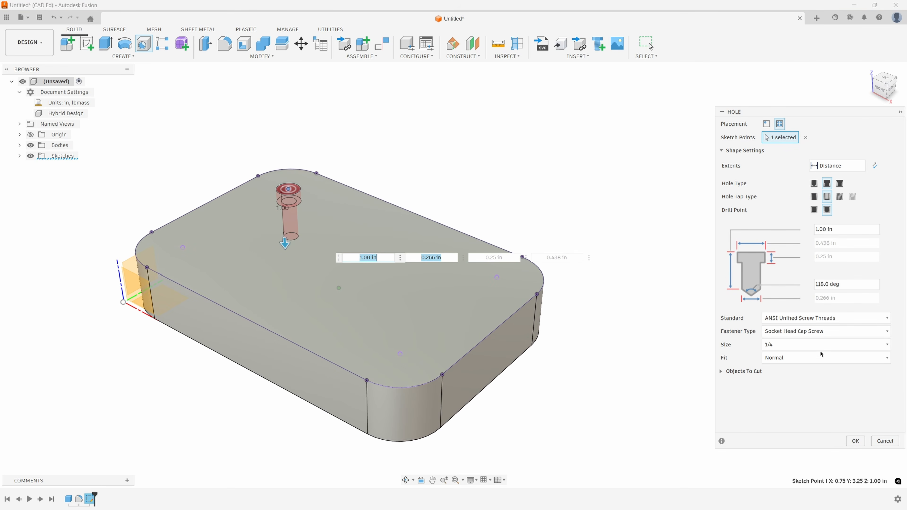
pyautogui.scroll(2, 730, 348)
pyautogui.scroll(-1, 746, 346)
pyautogui.click(785, 348)
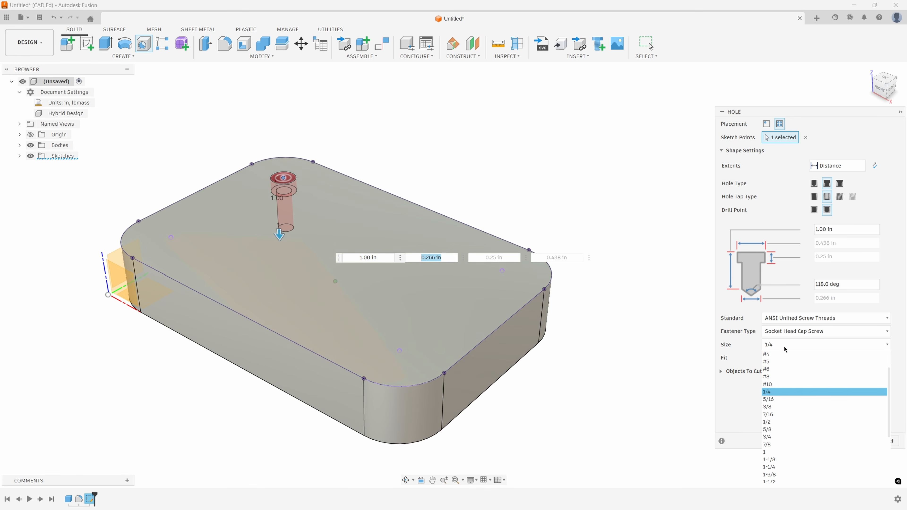
pyautogui.click(770, 424)
pyautogui.moveTo(587, 339)
pyautogui.keyDown('shift'); pyautogui.mouseDown(button='middle')
pyautogui.moveTo(581, 352)
pyautogui.moveTo(596, 328)
pyautogui.mouseUp(button='middle'); pyautogui.keyUp('shift')
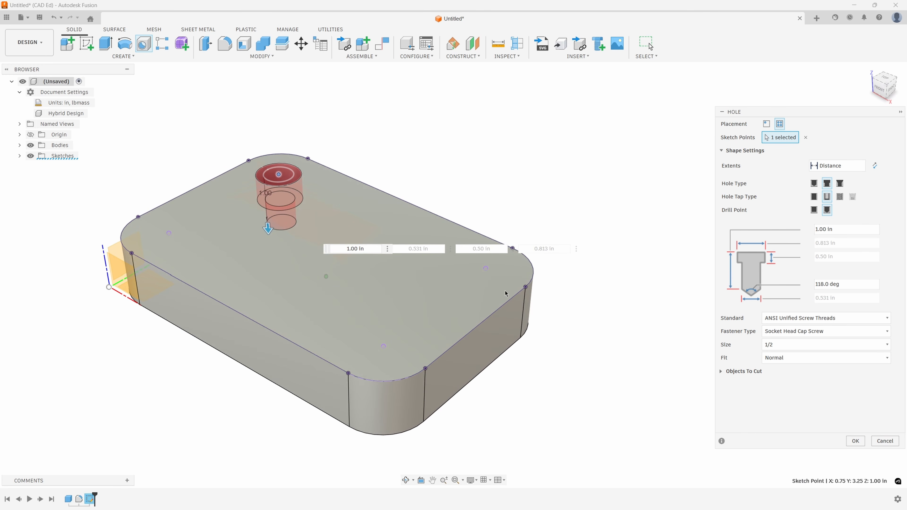
# - Add the other three corner center points to the hole selection and create all four counterbored holes
pyautogui.click(486, 269)
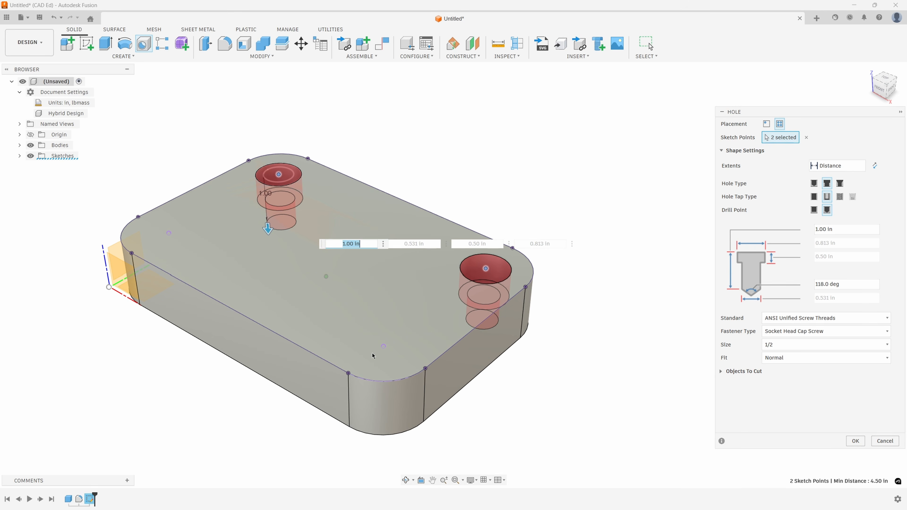
pyautogui.click(384, 347)
pyautogui.moveTo(174, 241)
pyautogui.keyDown('shift'); pyautogui.mouseDown(button='middle')
pyautogui.moveTo(183, 252)
pyautogui.moveTo(178, 239)
pyautogui.mouseUp(button='middle'); pyautogui.keyUp('shift')
pyautogui.click(178, 238)
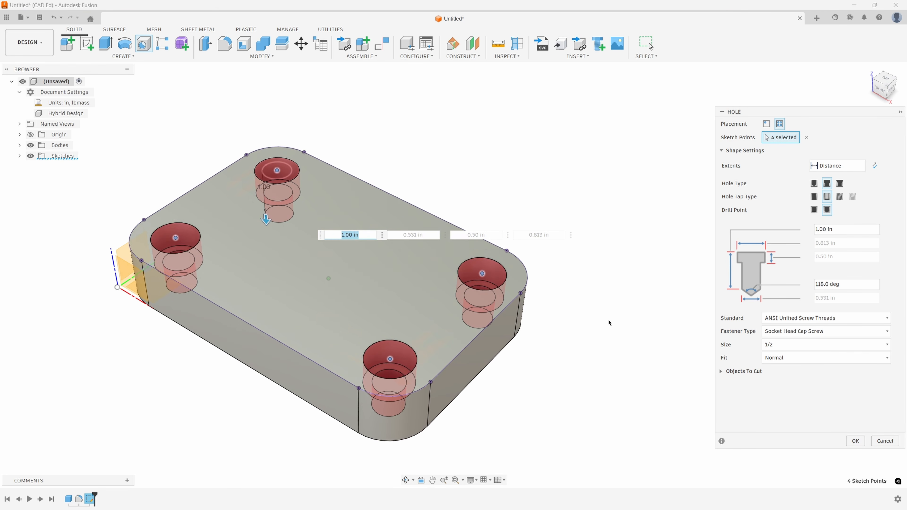
pyautogui.keyDown('shift'); pyautogui.moveTo(521, 309); pyautogui.dragTo(439, 202, button='middle'); pyautogui.keyUp('shift')
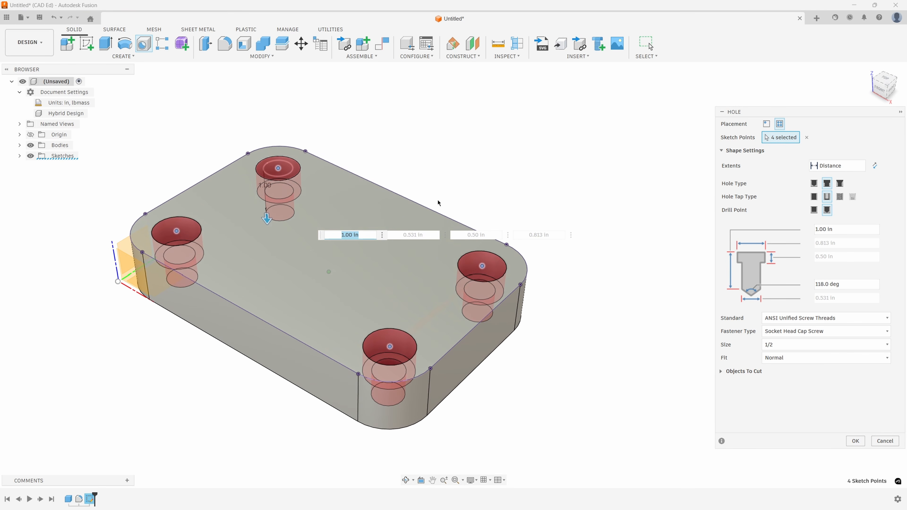
pyautogui.click(856, 441)
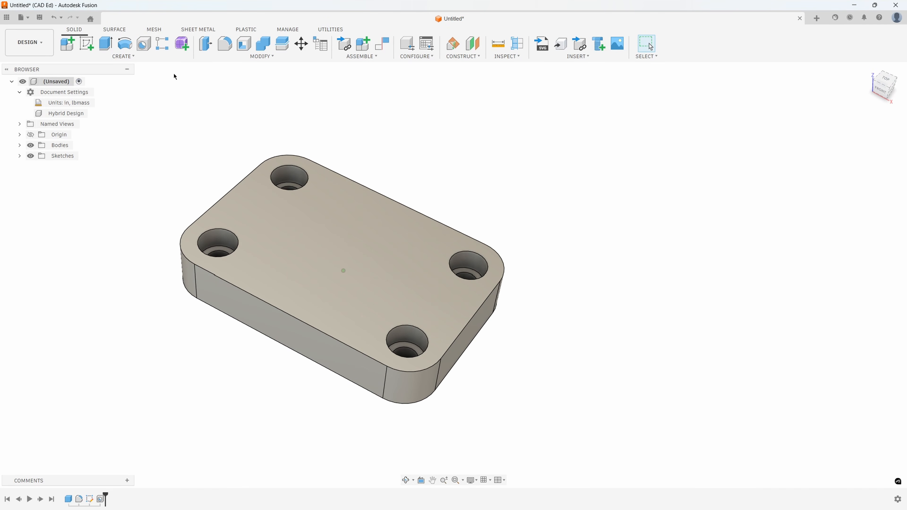
# - Edit the base box feature and set its length to 9 in
pyautogui.doubleClick(68, 499)
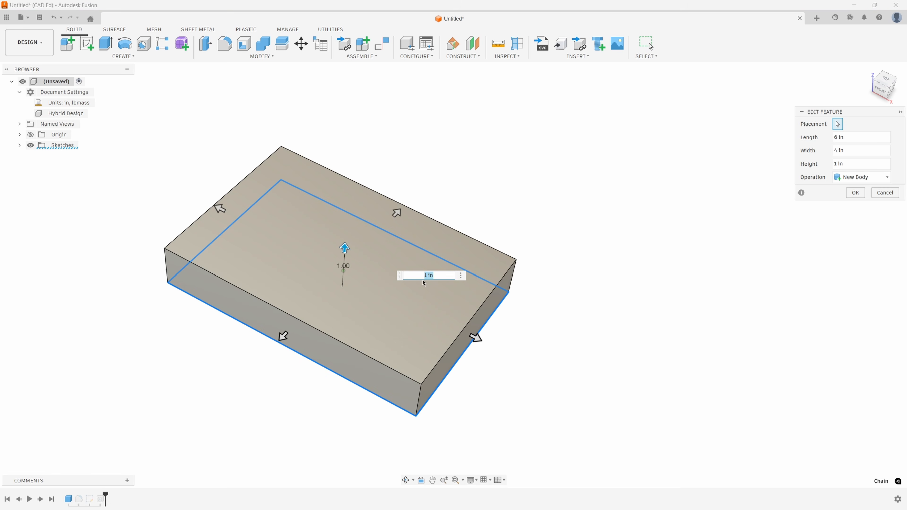
pyautogui.moveTo(858, 141); pyautogui.dragTo(814, 132)
pyautogui.write('10')
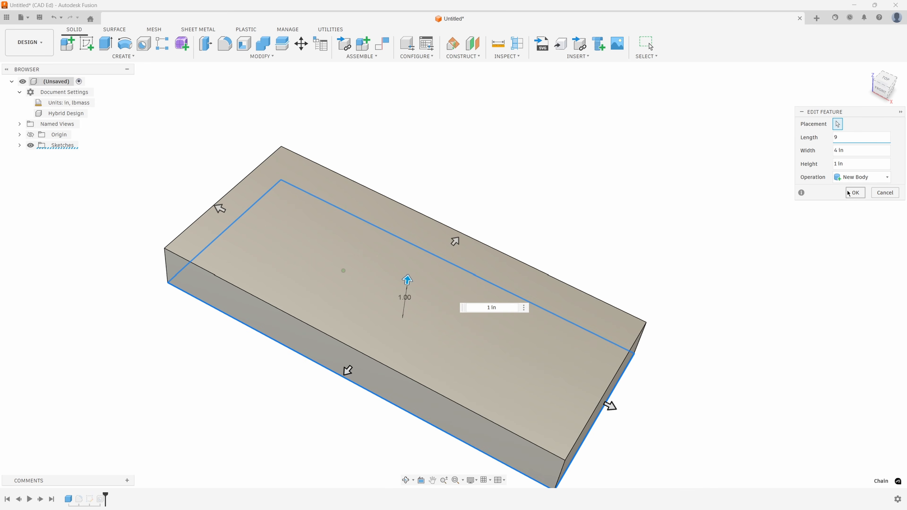
pyautogui.click(852, 193)
pyautogui.keyDown('shift'); pyautogui.moveTo(642, 298); pyautogui.dragTo(550, 340, button='middle'); pyautogui.keyUp('shift')
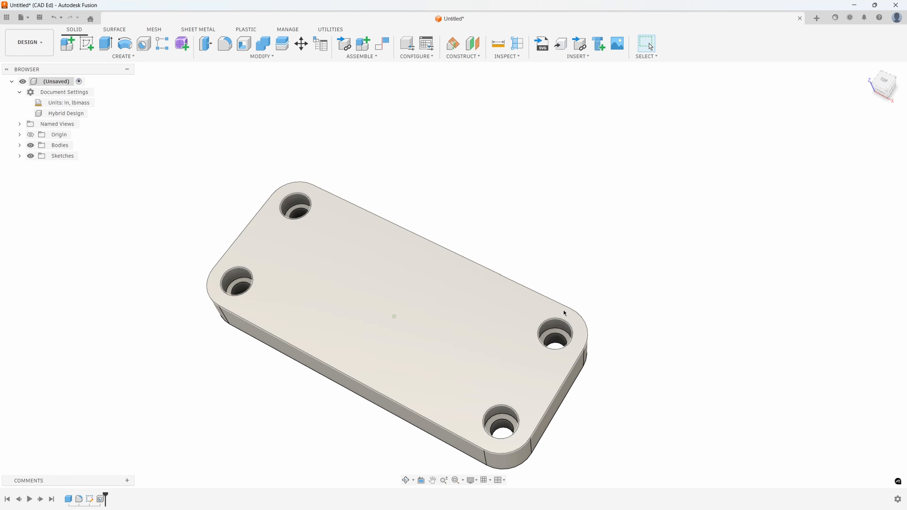
pyautogui.keyDown('shift'); pyautogui.moveTo(564, 314); pyautogui.dragTo(508, 245, button='middle'); pyautogui.keyUp('shift')
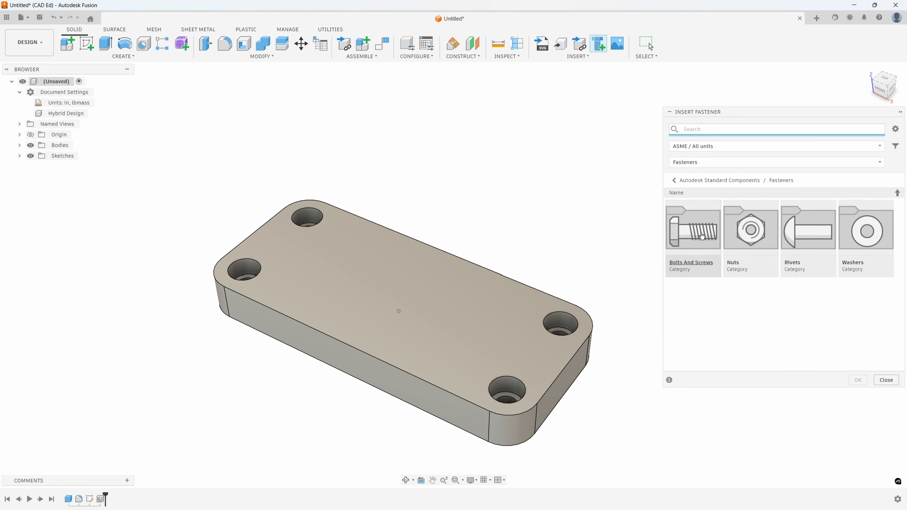
# - Choose the ASME Hexagon Socket Head Cap Screw from the Bolts And Screws fastener library
pyautogui.click(698, 267)
pyautogui.click(829, 286)
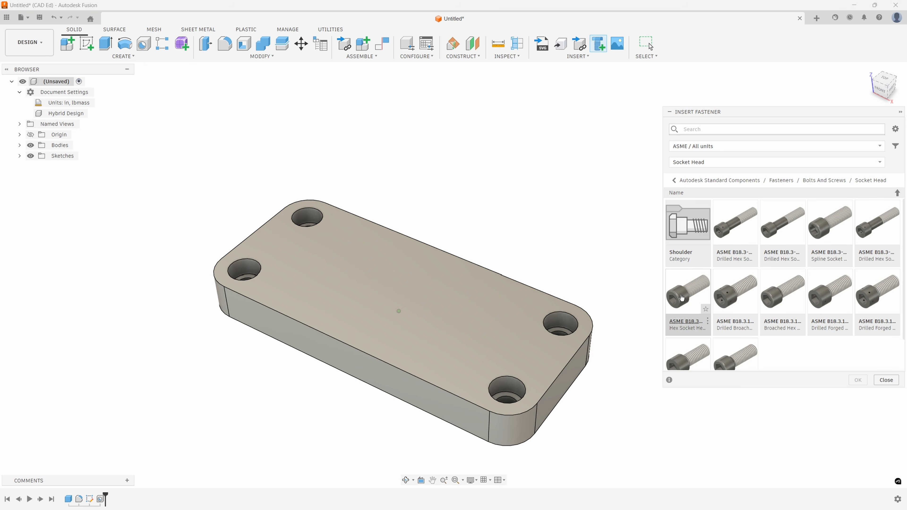
pyautogui.click(671, 290)
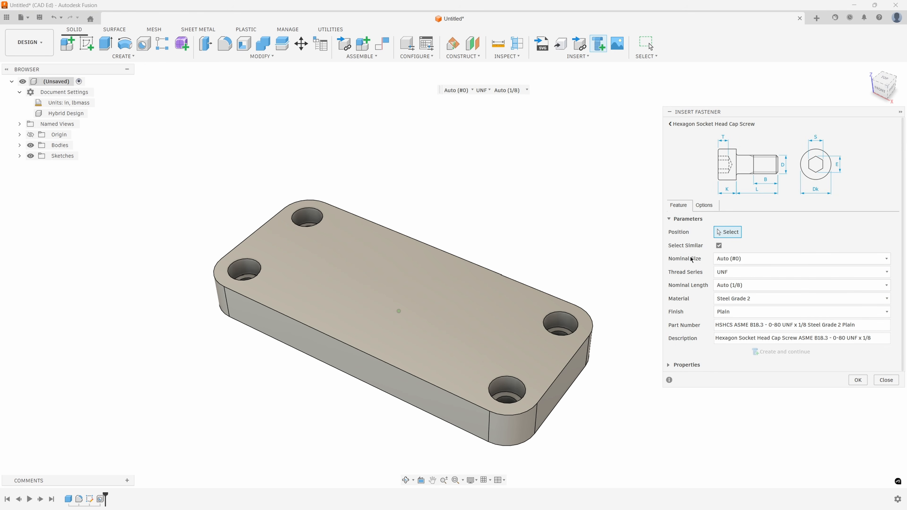
# - Insert 1/2 UNF cap screws, 1 1/4 in long, into all four counterbored holes using Select Similar
pyautogui.scroll(5, 556, 345)
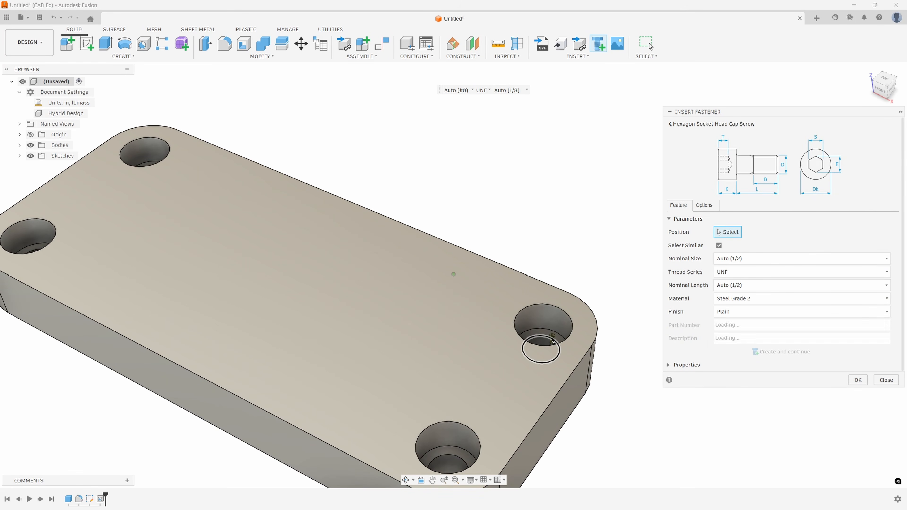
pyautogui.click(553, 341)
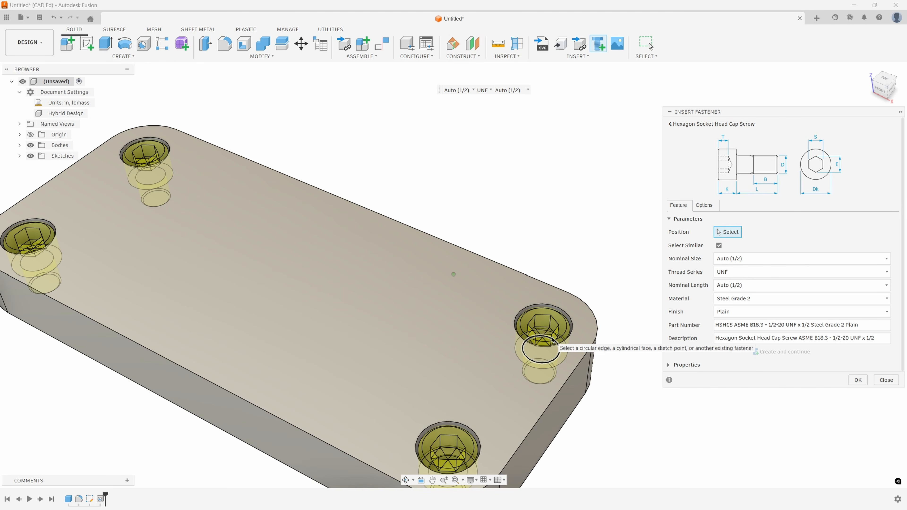
pyautogui.click(553, 341)
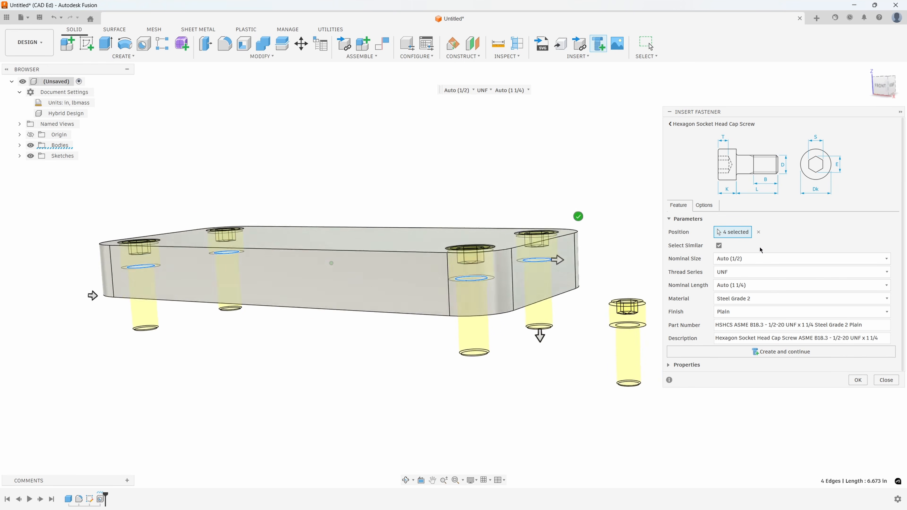
pyautogui.press('Tab')
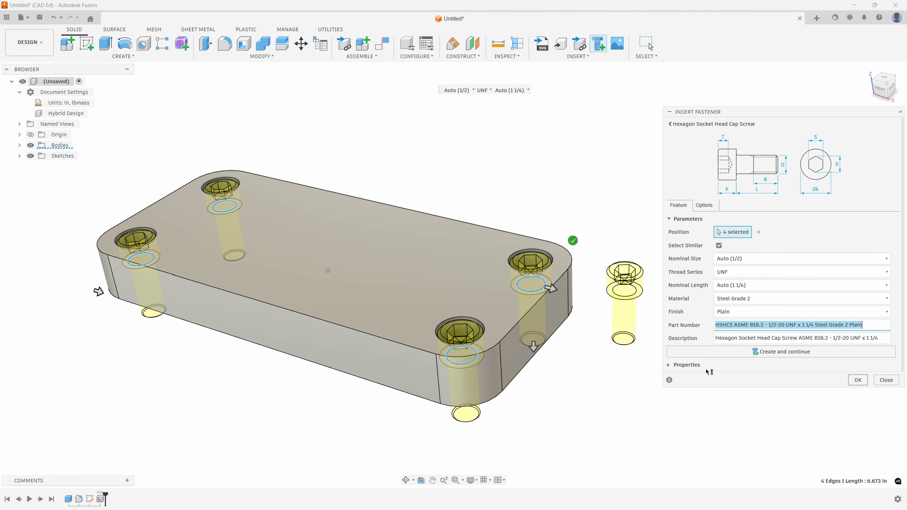
pyautogui.press('Return')
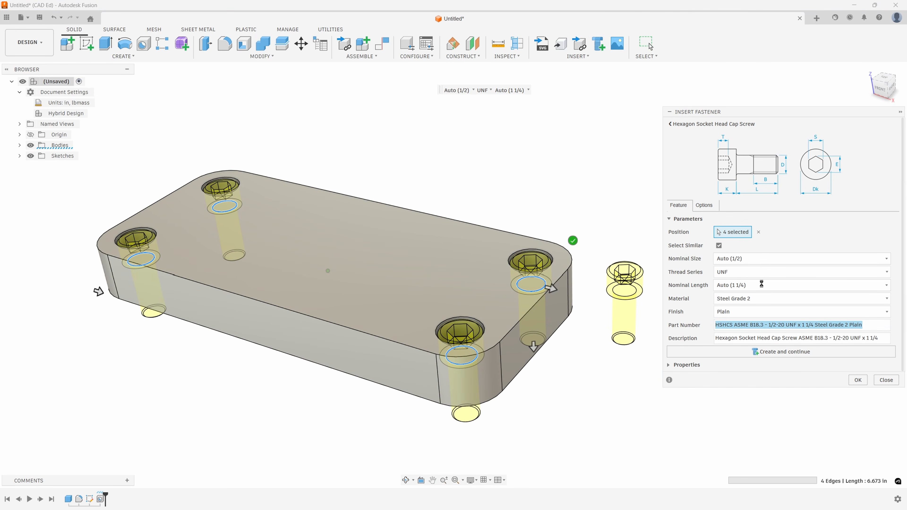
pyautogui.keyDown('shift'); pyautogui.moveTo(707, 261); pyautogui.dragTo(633, 190, button='middle'); pyautogui.keyUp('shift')
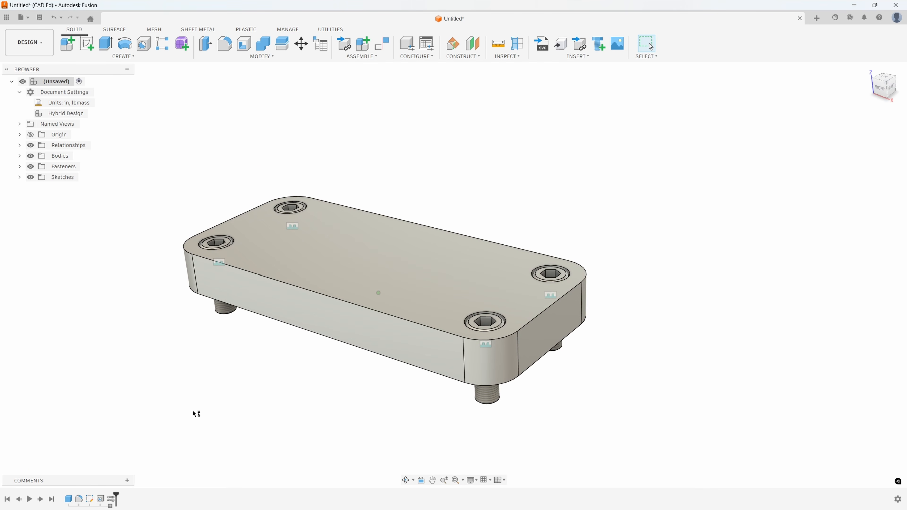
# - Edit the base box feature and set its length to 5 in
pyautogui.doubleClick(67, 498)
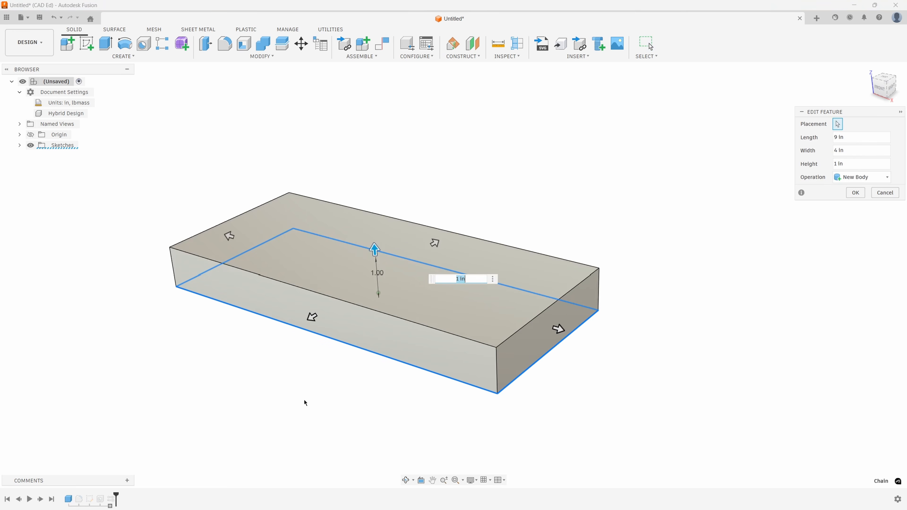
pyautogui.click(856, 138)
pyautogui.write('5')
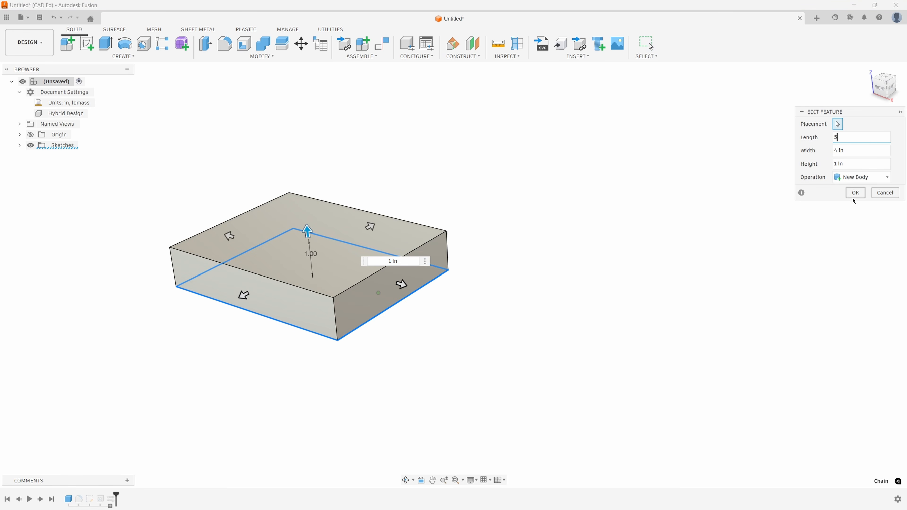
pyautogui.click(855, 193)
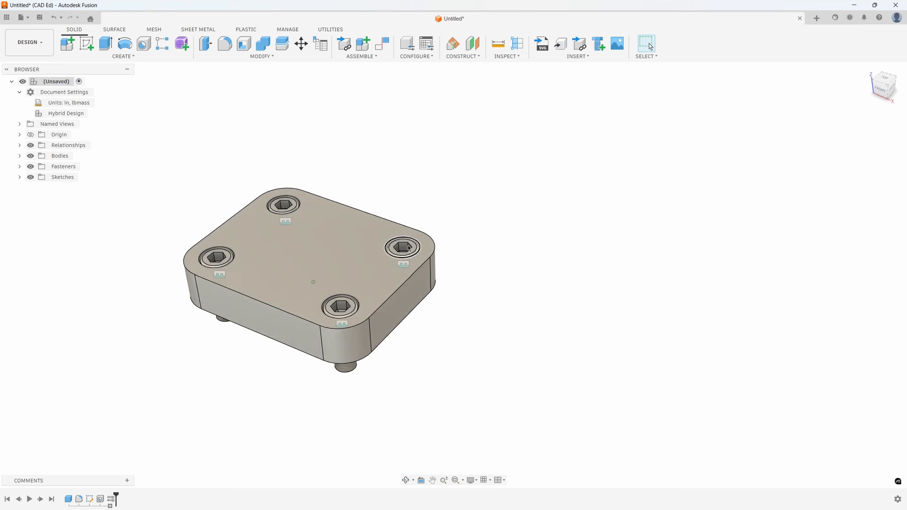
pyautogui.keyDown('shift'); pyautogui.moveTo(407, 246); pyautogui.dragTo(583, 327, button='middle'); pyautogui.keyUp('shift')
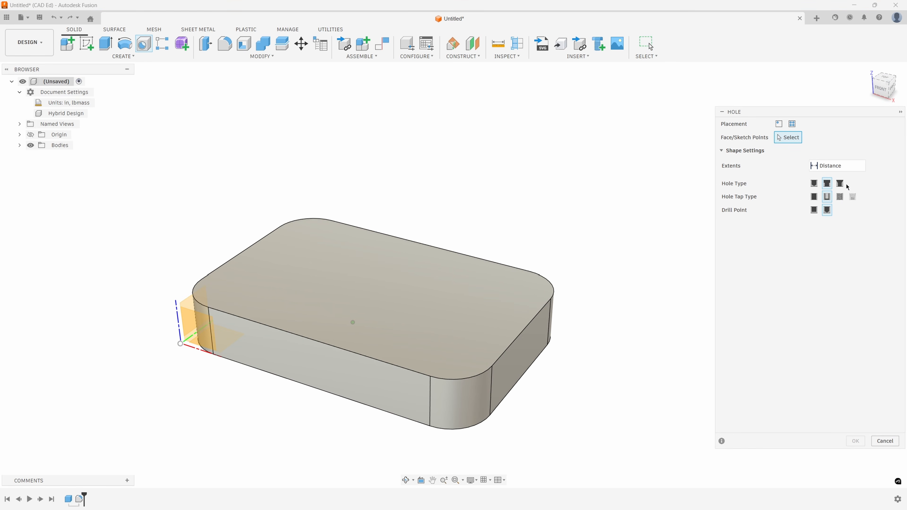
# - Place a countersunk clearance hole on the block's top face near the front right corner
pyautogui.click(840, 184)
pyautogui.click(827, 199)
pyautogui.click(440, 294)
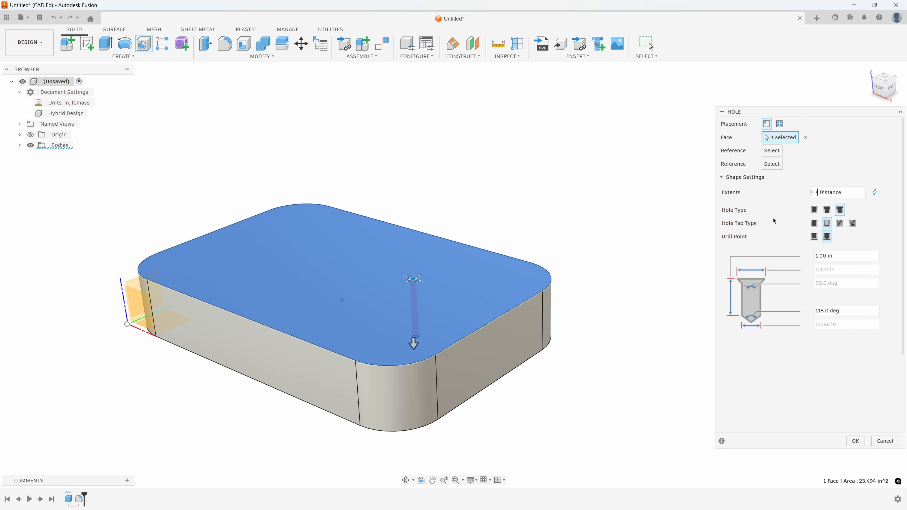
pyautogui.click(816, 224)
pyautogui.click(824, 224)
# - Set the hole's standard to ANSI Unified Screw Threads and its fastener type to Flat Head Machine Screw (100)
pyautogui.click(801, 346)
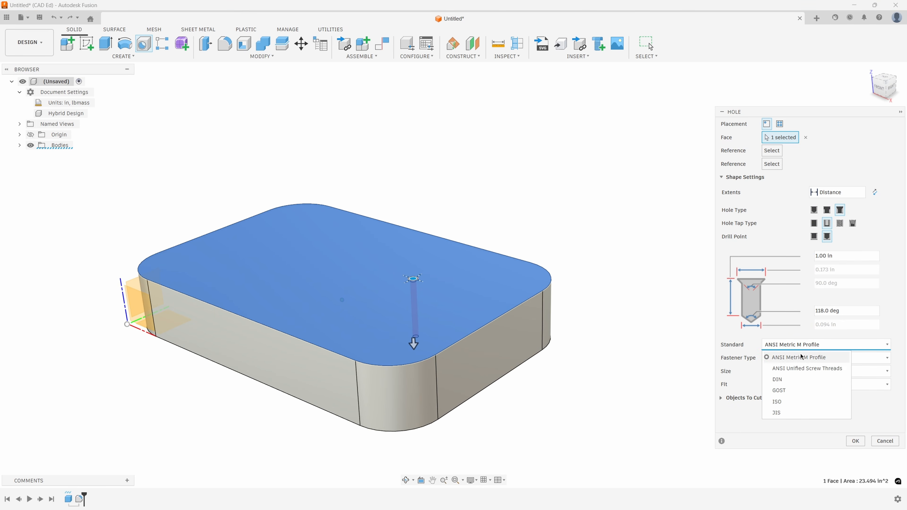
pyautogui.click(795, 369)
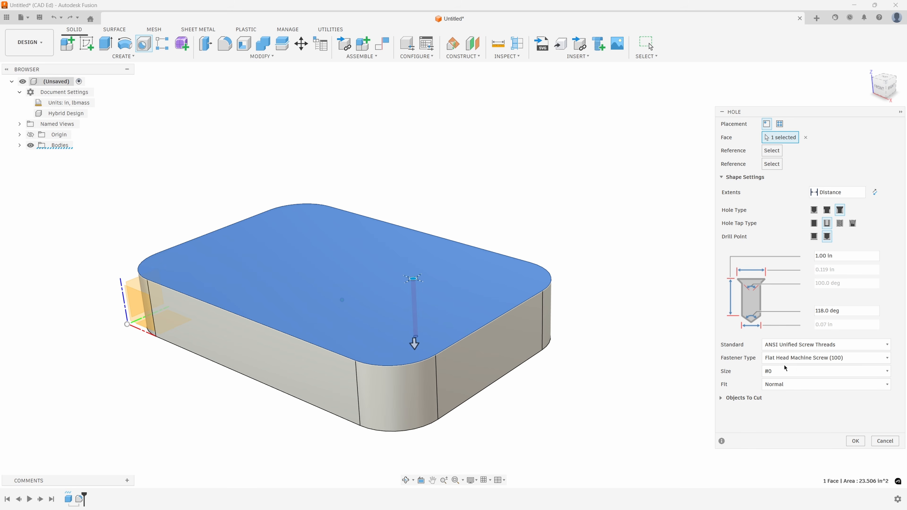
pyautogui.click(772, 359)
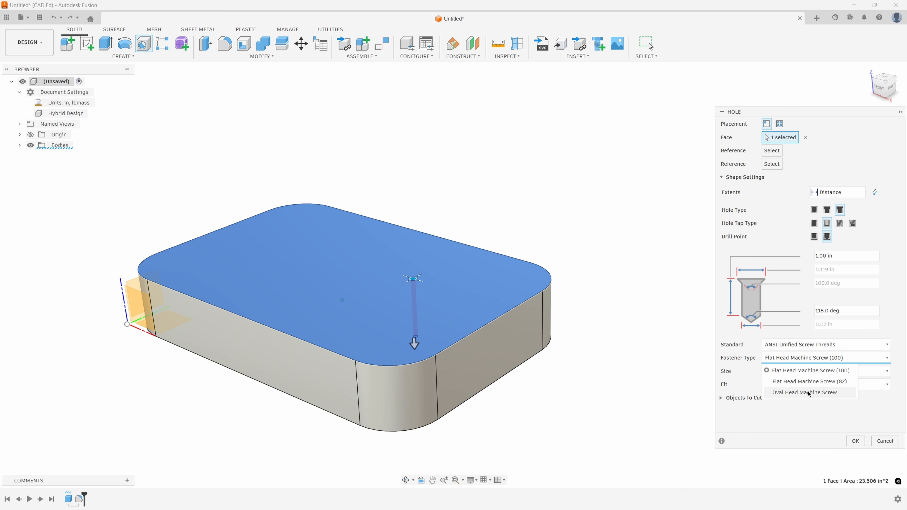
pyautogui.click(807, 370)
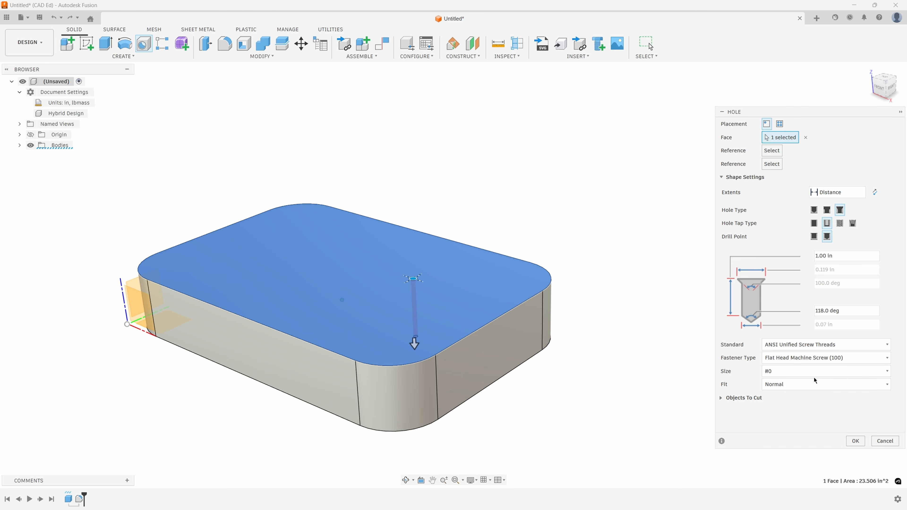
# - Set the countersunk hole's fastener size to 3/8 and examine its preview in the block
pyautogui.click(785, 373)
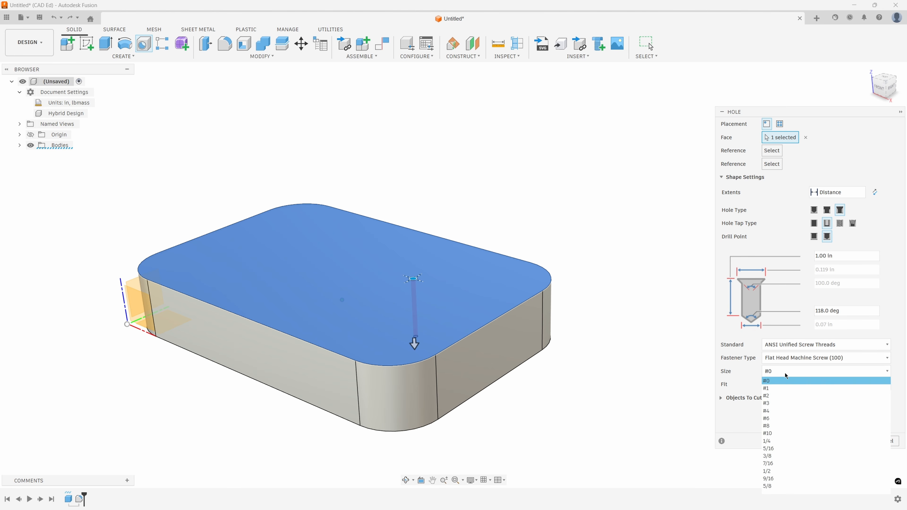
pyautogui.click(775, 456)
pyautogui.keyDown('shift'); pyautogui.moveTo(559, 253); pyautogui.dragTo(431, 317, button='middle'); pyautogui.keyUp('shift')
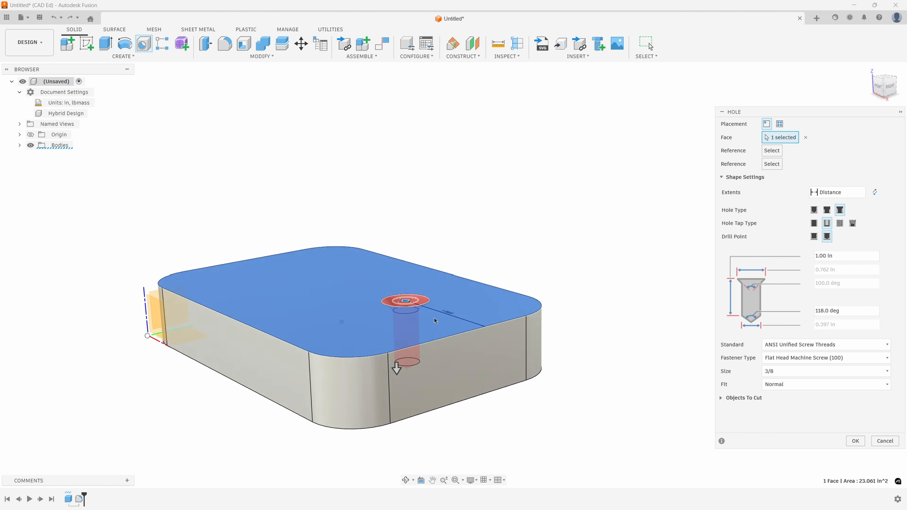
pyautogui.scroll(3, 431, 316)
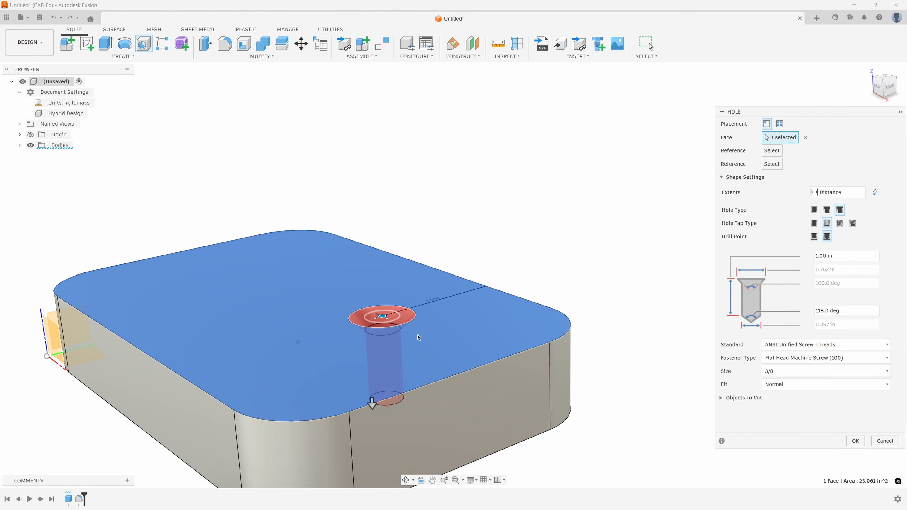
pyautogui.keyDown('shift'); pyautogui.moveTo(410, 336); pyautogui.dragTo(423, 340, button='middle'); pyautogui.keyUp('shift')
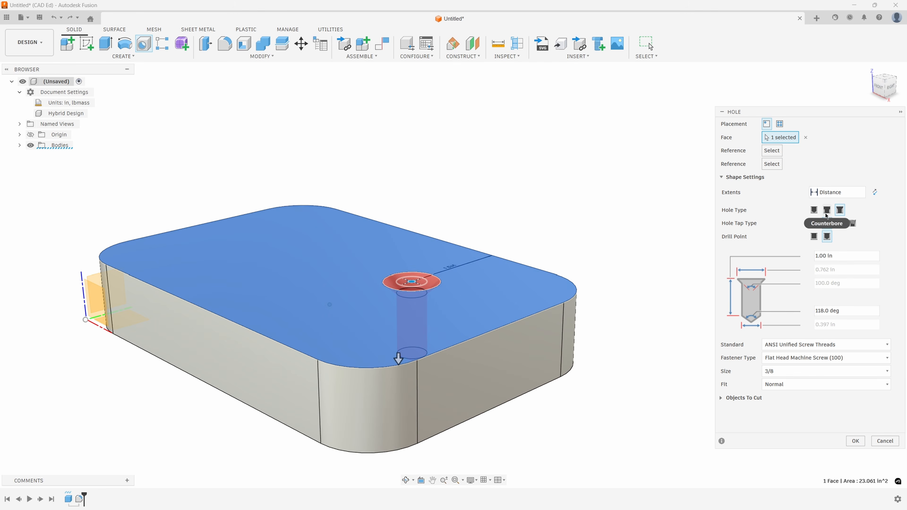
# - Change the hole to a simple tapped hole with ANSI Unified Screw Threads and a size of 0.5 in
pyautogui.click(814, 209)
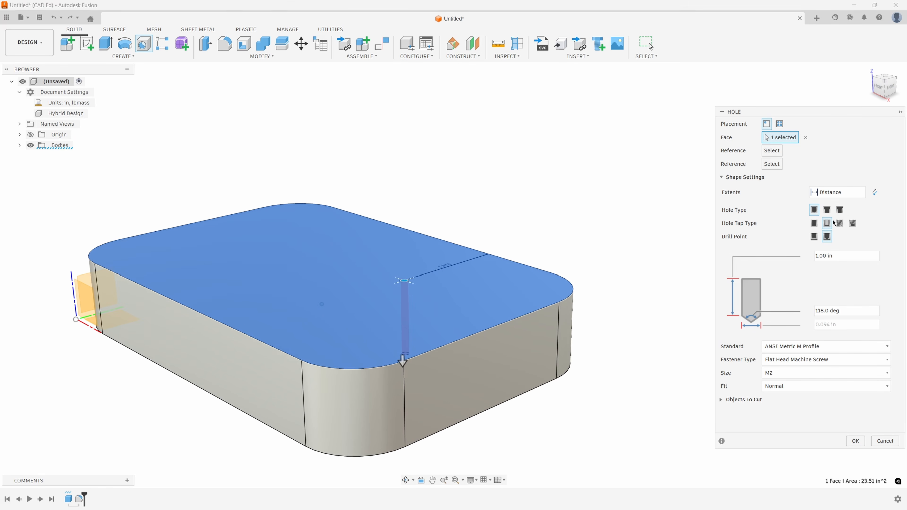
pyautogui.click(840, 223)
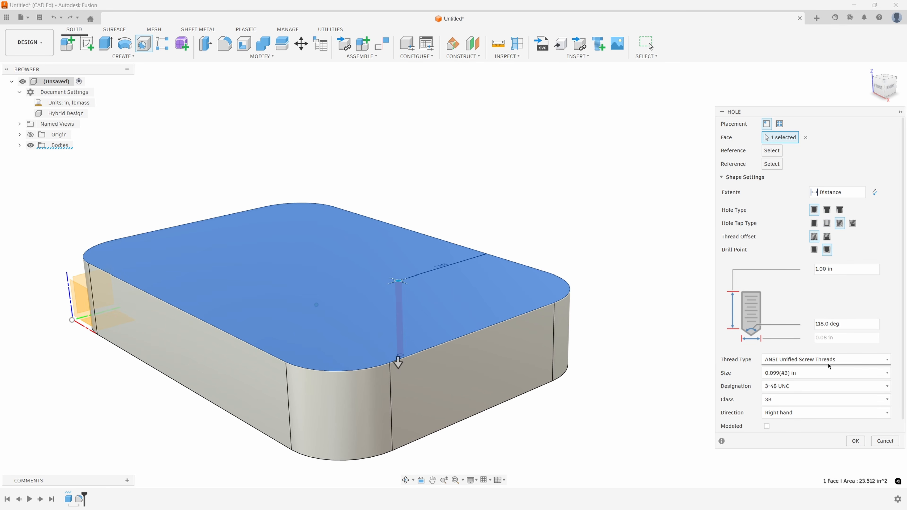
pyautogui.click(813, 211)
pyautogui.click(840, 224)
pyautogui.click(788, 361)
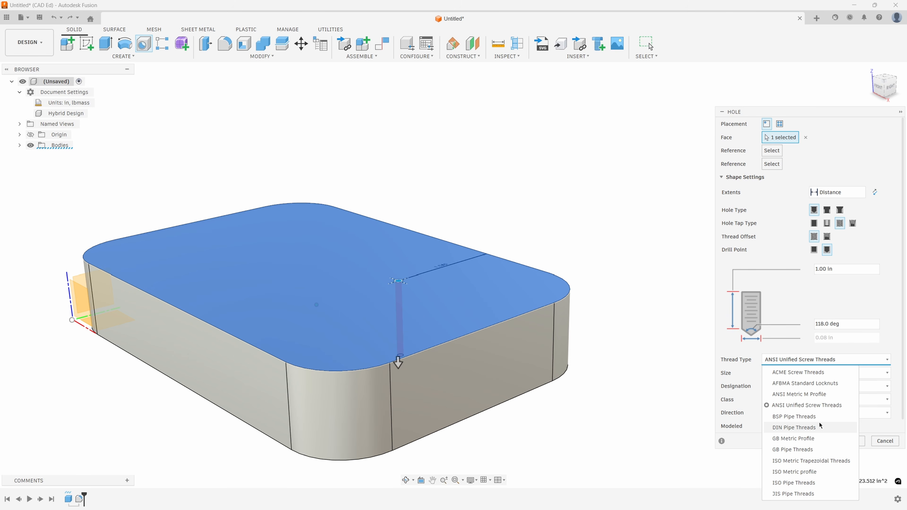
pyautogui.click(856, 347)
pyautogui.click(801, 373)
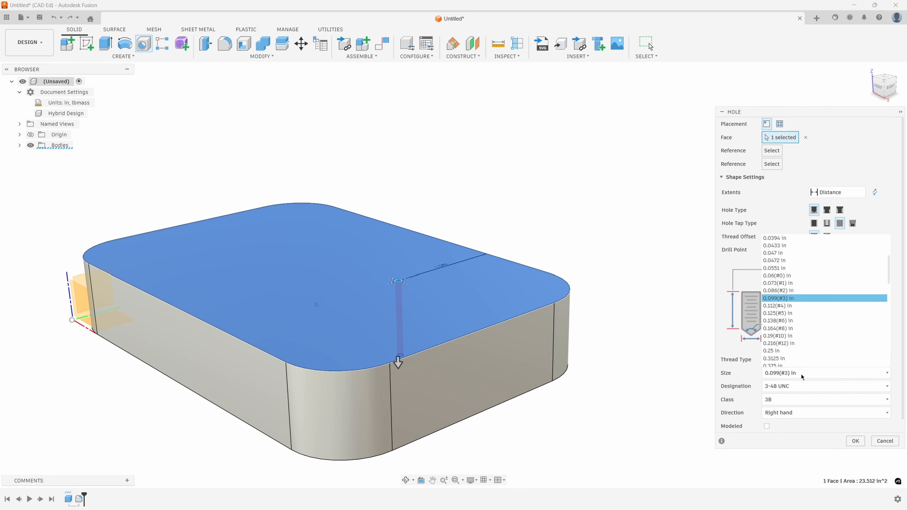
pyautogui.scroll(-3, 807, 320)
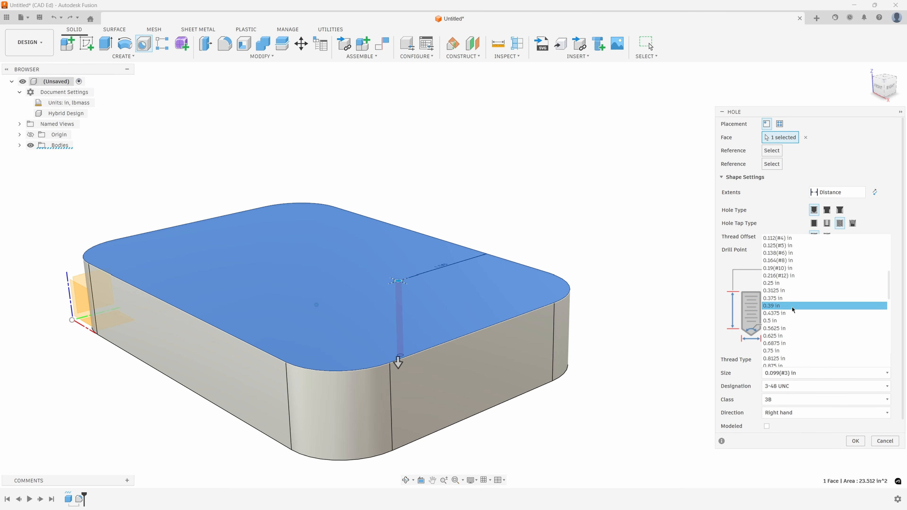
pyautogui.click(786, 321)
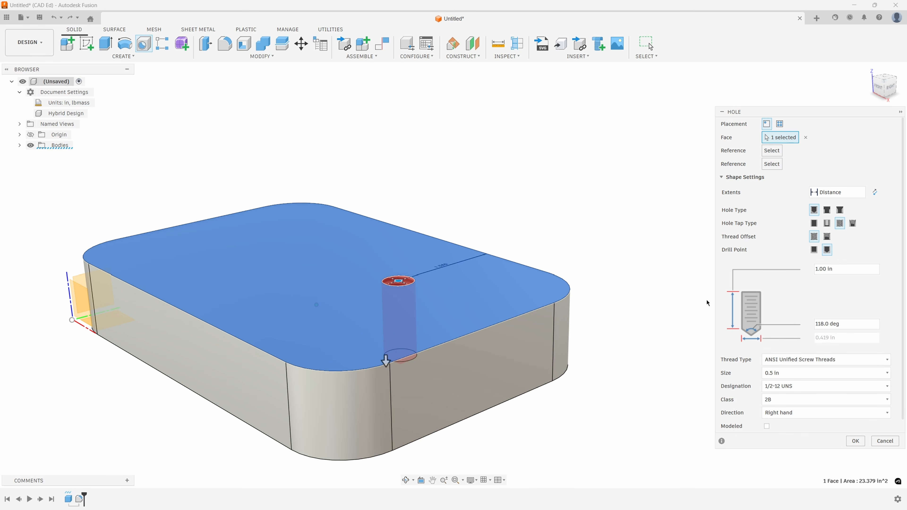
# - Set the thread designation to 1/2-20 UNF and examine the thread preview inside the hole
pyautogui.click(785, 388)
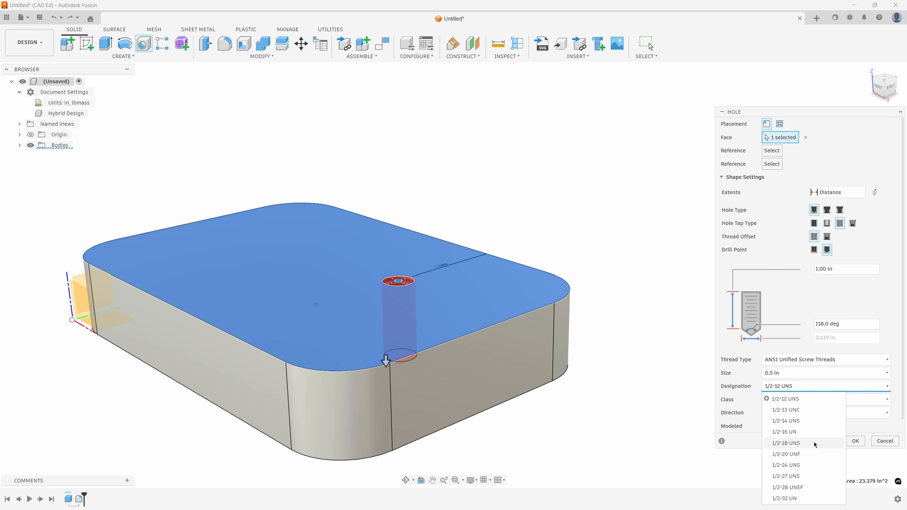
pyautogui.click(796, 457)
pyautogui.keyDown('shift'); pyautogui.moveTo(626, 370); pyautogui.dragTo(609, 404, button='middle'); pyautogui.keyUp('shift')
pyautogui.scroll(6, 525, 308)
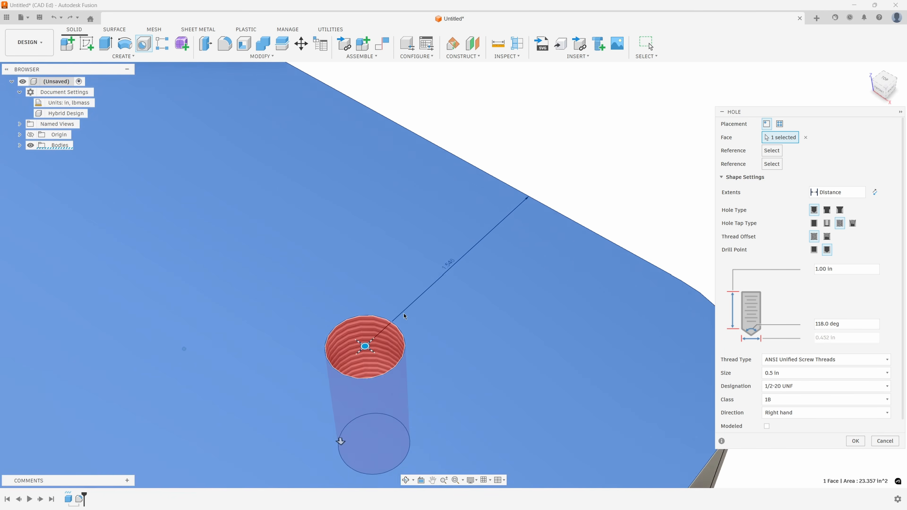
pyautogui.scroll(3, 386, 320)
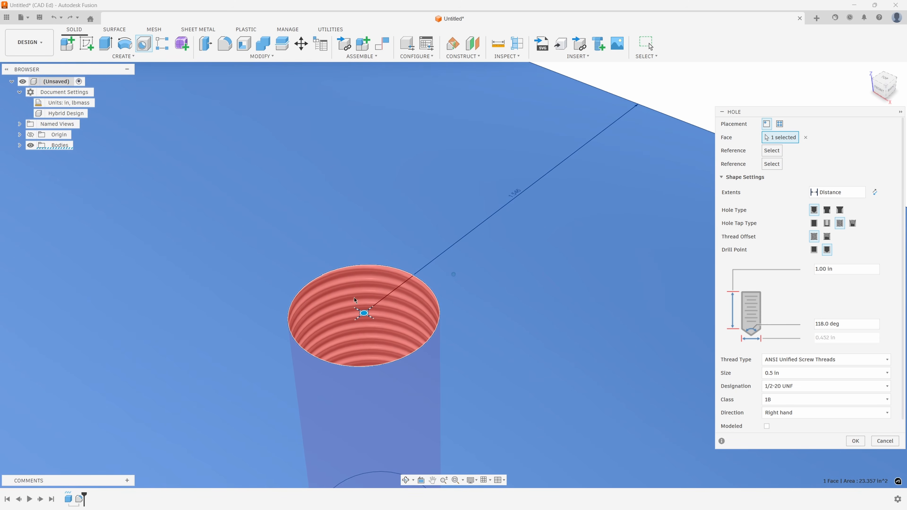
# - Compare the coarse and fine thread previews by changing the designation to 1/2-12 UNS and back to 1/2-20 UNF
pyautogui.click(820, 388)
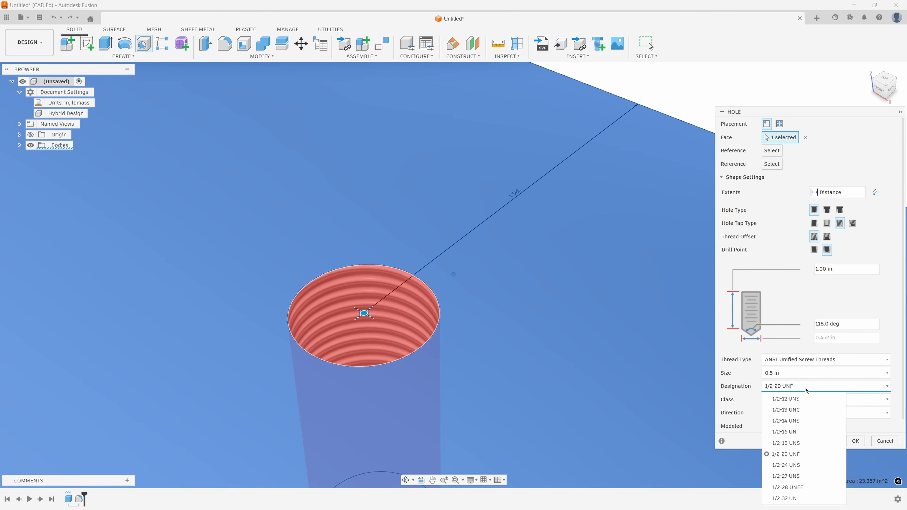
pyautogui.click(798, 400)
pyautogui.moveTo(571, 322)
pyautogui.keyDown('shift'); pyautogui.mouseDown(button='middle')
pyautogui.moveTo(564, 359)
pyautogui.moveTo(560, 318)
pyautogui.mouseUp(button='middle'); pyautogui.keyUp('shift')
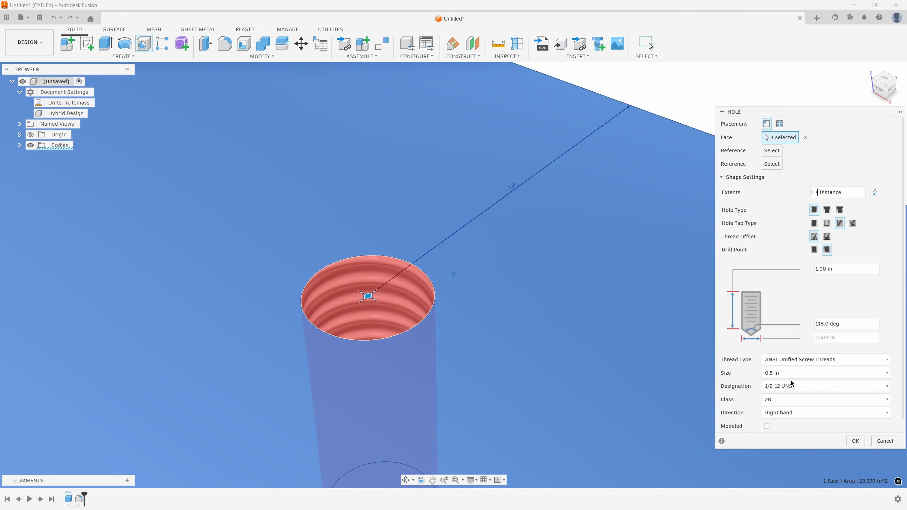
pyautogui.click(794, 386)
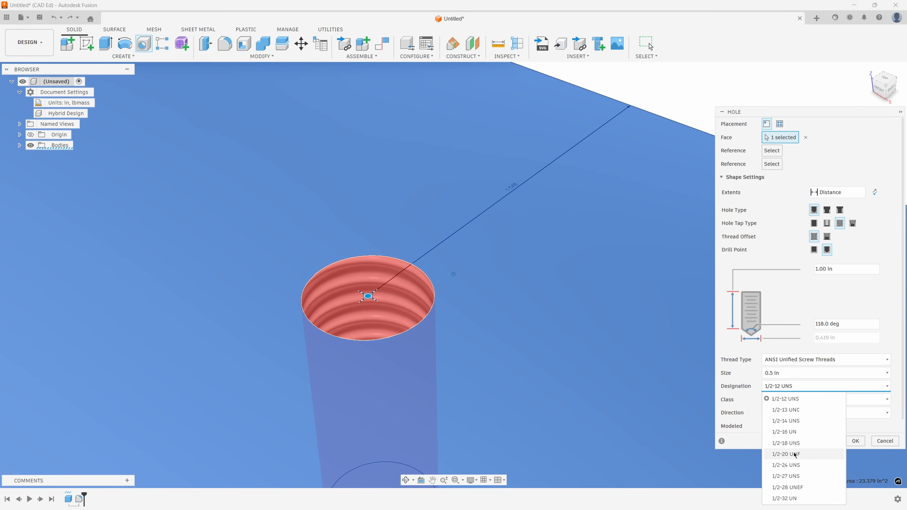
pyautogui.click(787, 455)
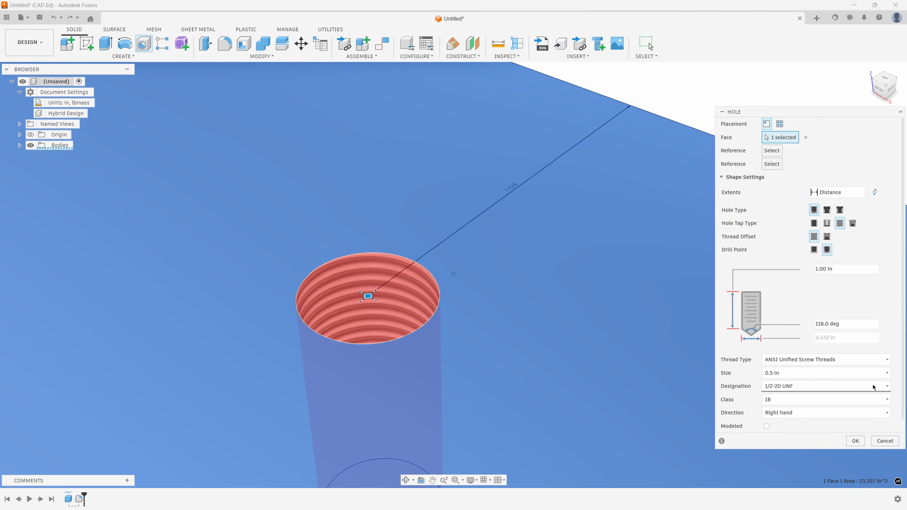
# - Set the thread designation to 1/2-12 UNS and create the tapped hole
pyautogui.click(797, 387)
pyautogui.click(798, 399)
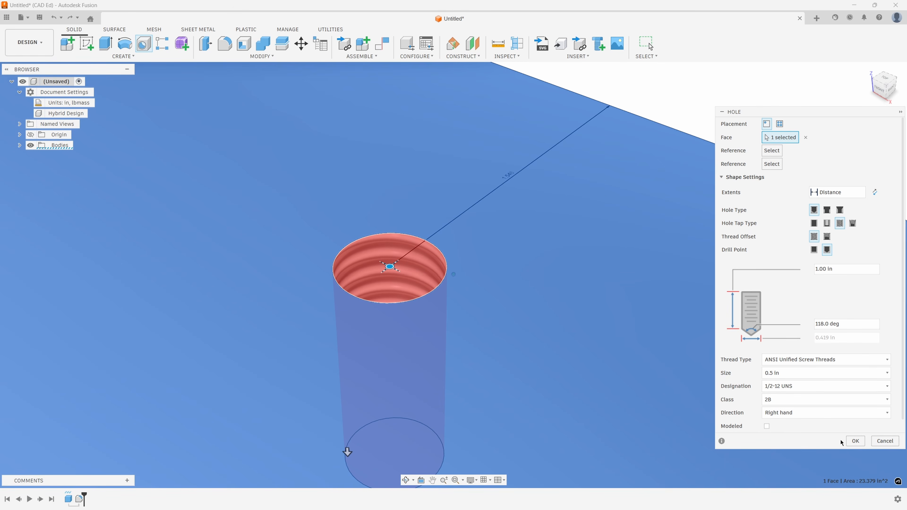
pyautogui.click(856, 441)
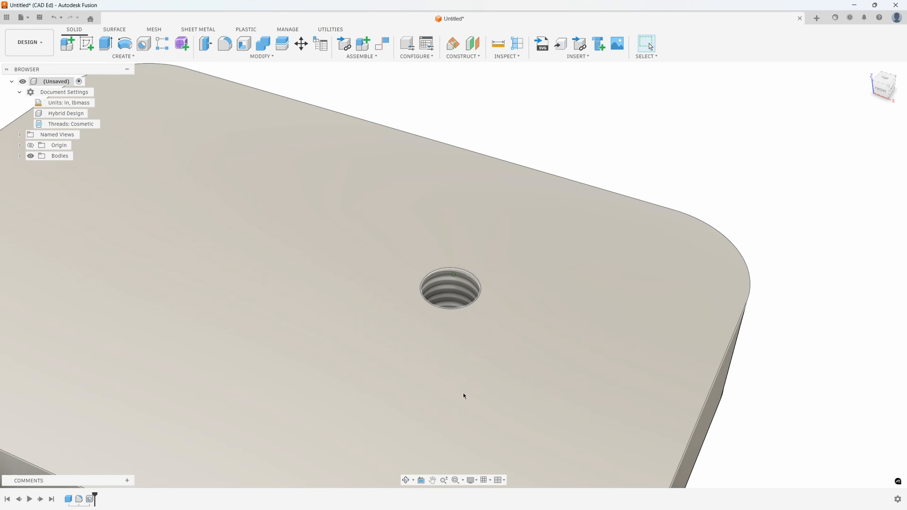
# - Change the document's thread type setting to Modeled and inspect the thread geometry in the tapped hole
pyautogui.scroll(-1, 510, 310)
pyautogui.scroll(-2, 475, 259)
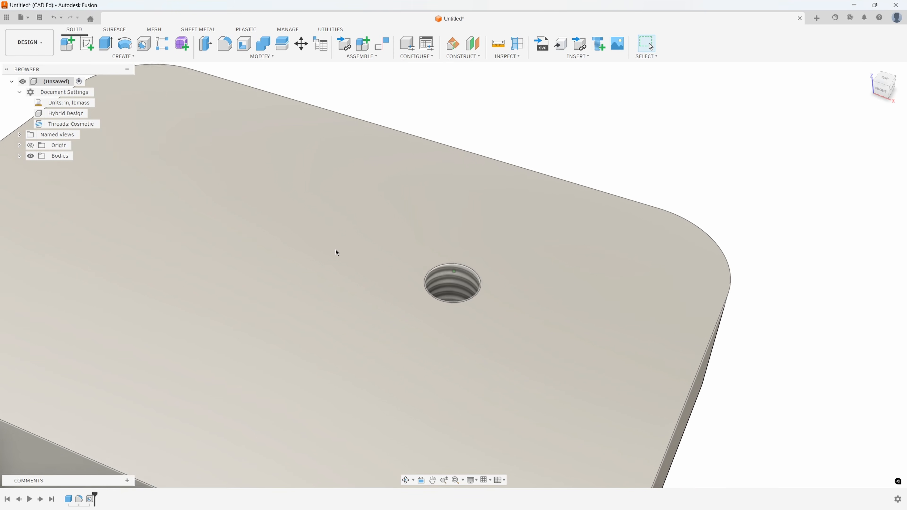
pyautogui.keyDown('shift'); pyautogui.moveTo(265, 339); pyautogui.dragTo(252, 337, button='middle'); pyautogui.keyUp('shift')
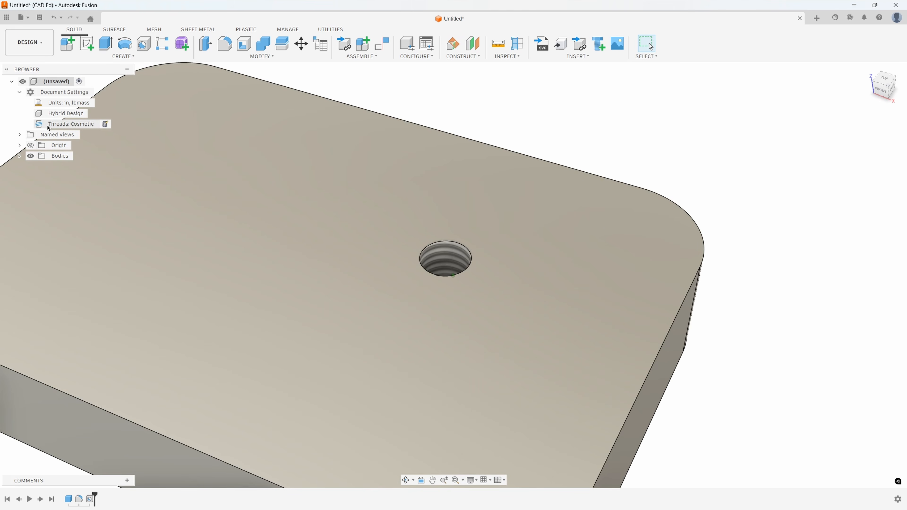
pyautogui.click(105, 125)
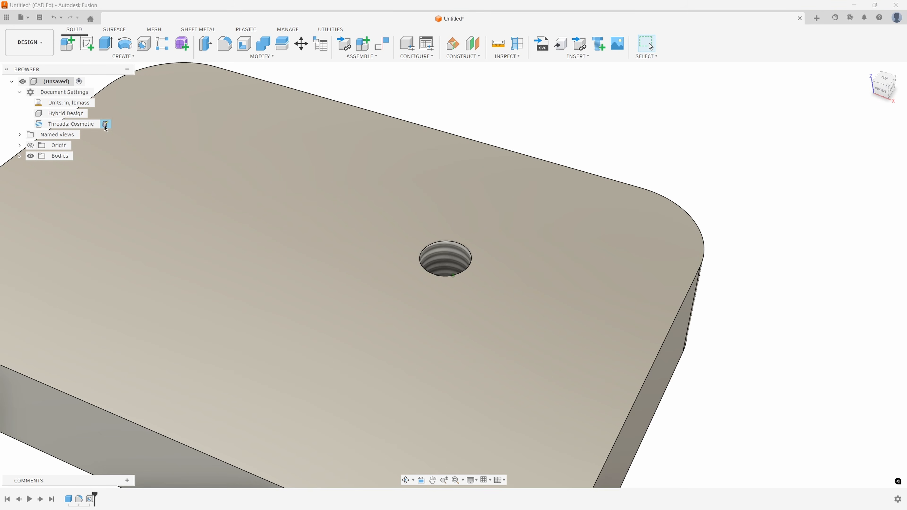
pyautogui.click(886, 124)
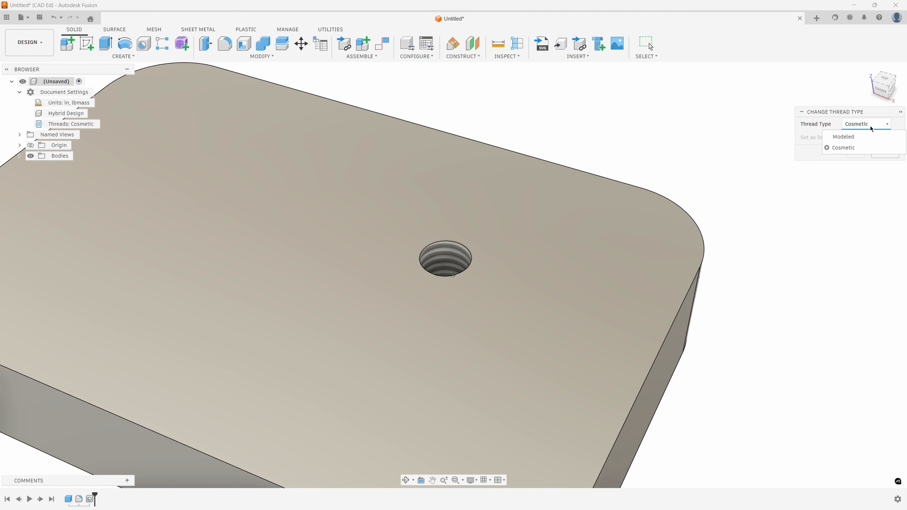
pyautogui.click(843, 137)
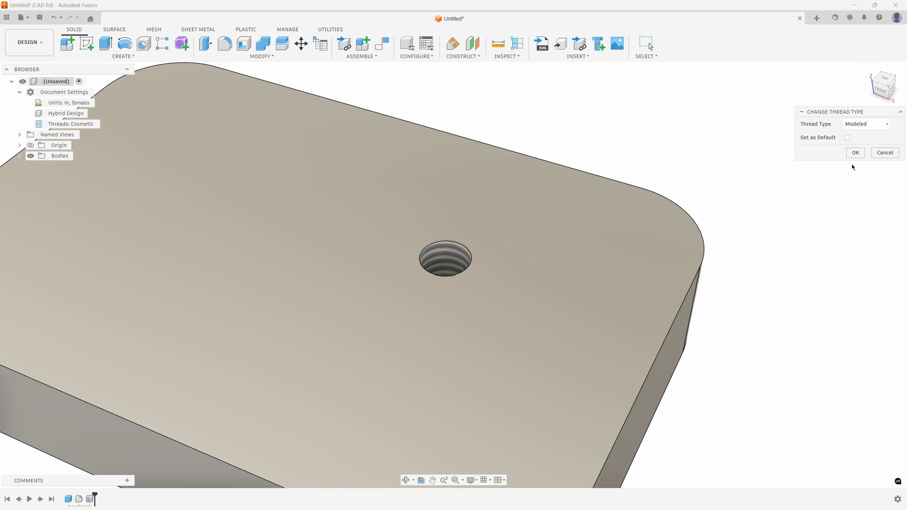
pyautogui.click(855, 153)
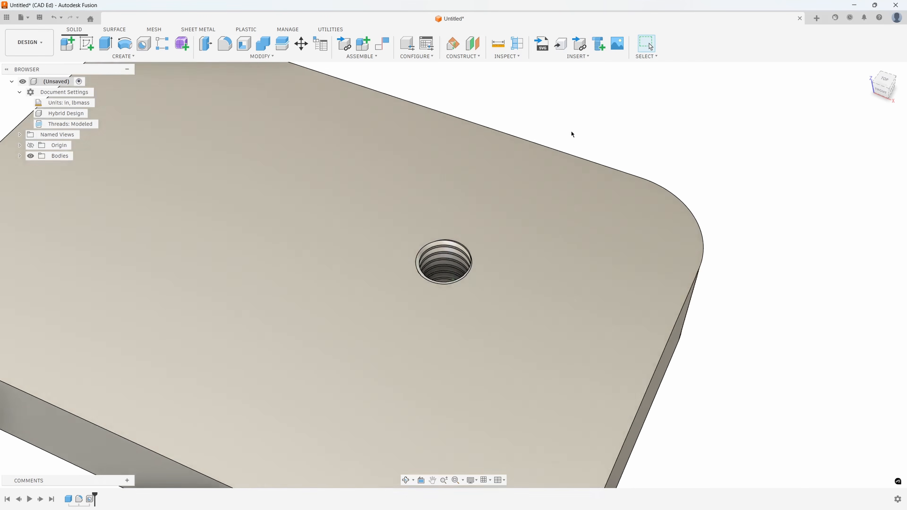
pyautogui.keyDown('shift'); pyautogui.moveTo(571, 131); pyautogui.dragTo(507, 143, button='middle'); pyautogui.keyUp('shift')
pyautogui.scroll(5, 434, 246)
pyautogui.keyDown('shift'); pyautogui.moveTo(433, 246); pyautogui.dragTo(478, 263, button='middle'); pyautogui.keyUp('shift')
pyautogui.scroll(-5, 477, 258)
pyautogui.keyDown('shift'); pyautogui.moveTo(836, 338); pyautogui.dragTo(728, 289, button='middle'); pyautogui.keyUp('shift')
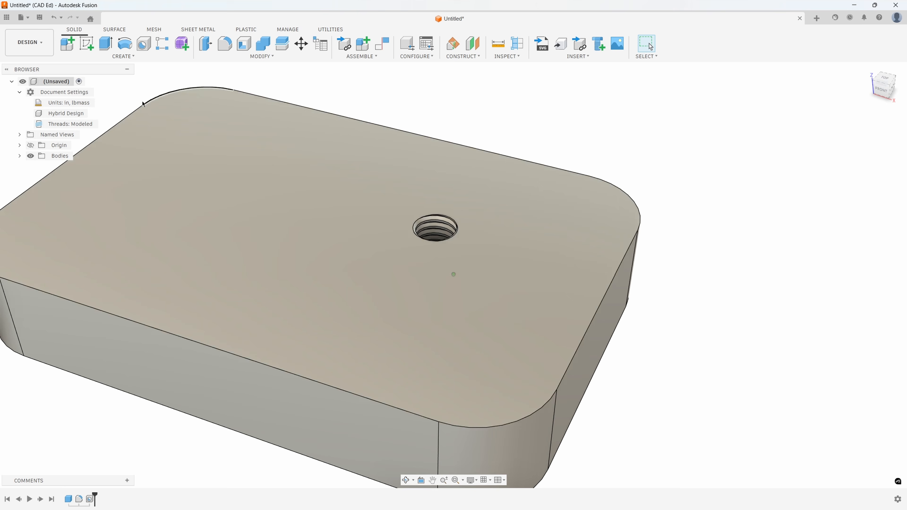
# - Change the document's thread type setting back to Cosmetic
pyautogui.moveTo(86, 123)
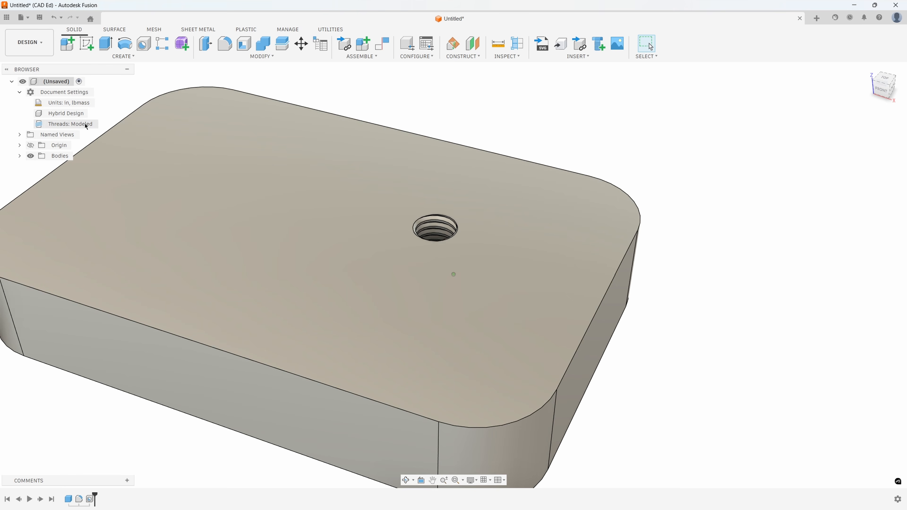
pyautogui.click(103, 125)
pyautogui.click(866, 124)
pyautogui.click(843, 138)
pyautogui.click(856, 152)
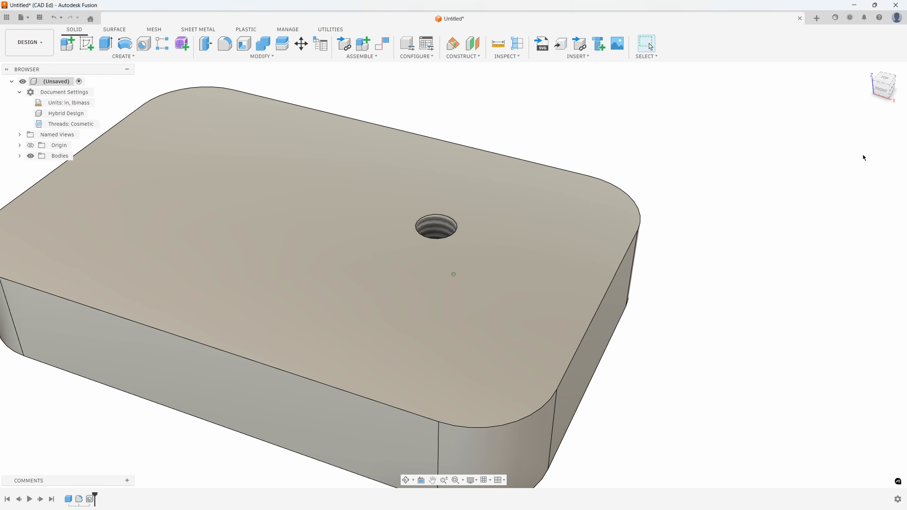
# - Create a second 1/2-12 UNS tapped hole on the top face, in front of the first, with the Modeled thread option enabled
pyautogui.click(143, 43)
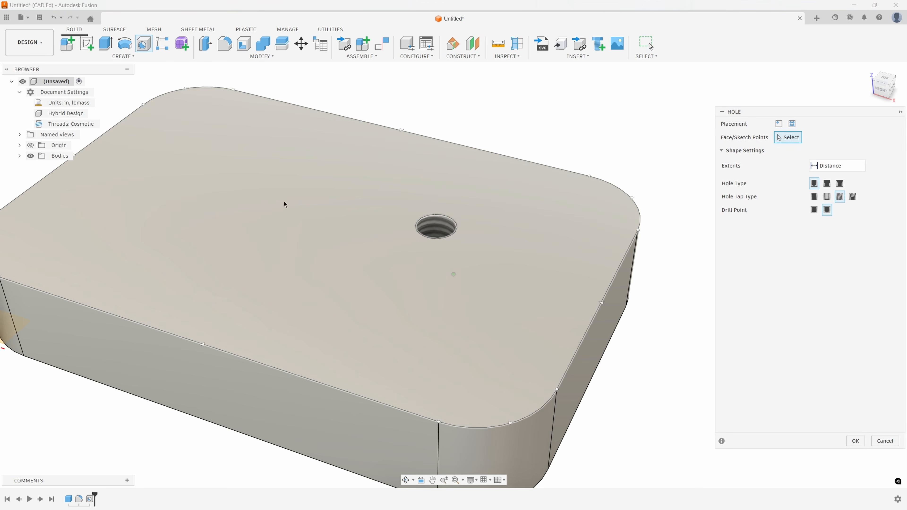
pyautogui.click(401, 302)
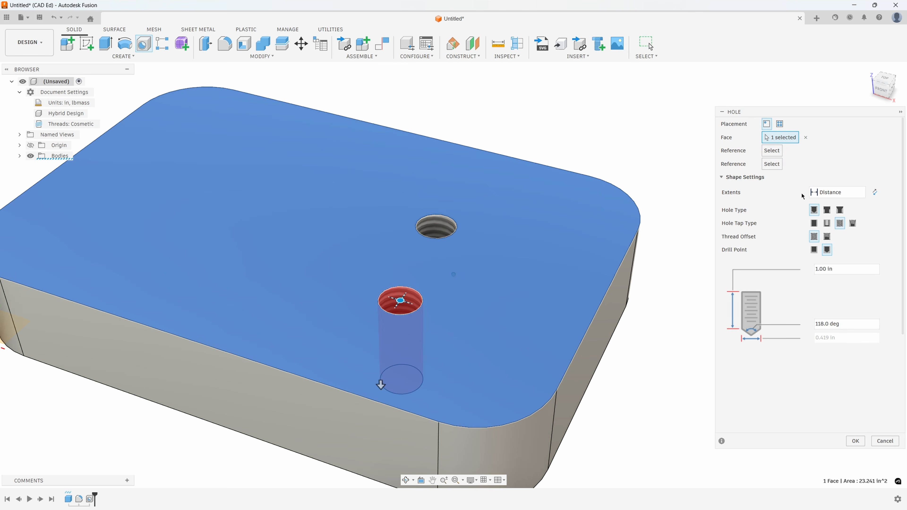
pyautogui.click(814, 225)
pyautogui.click(839, 224)
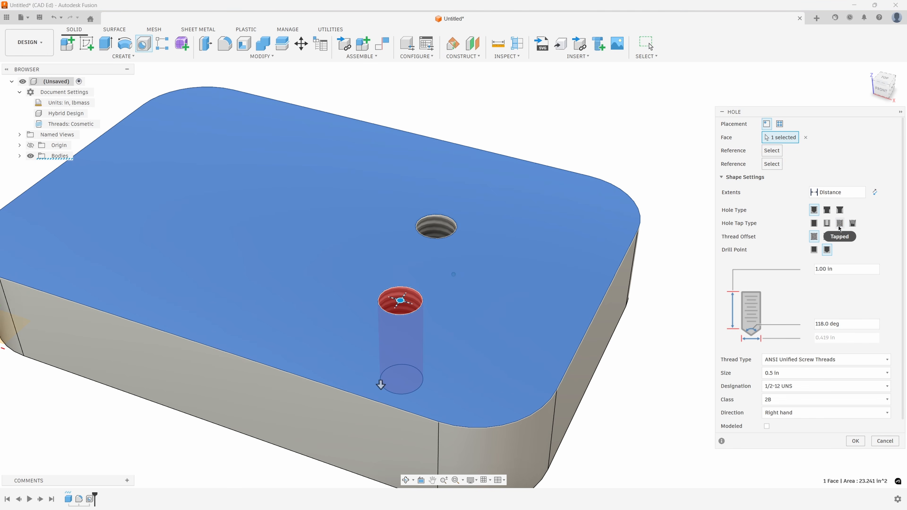
pyautogui.click(767, 426)
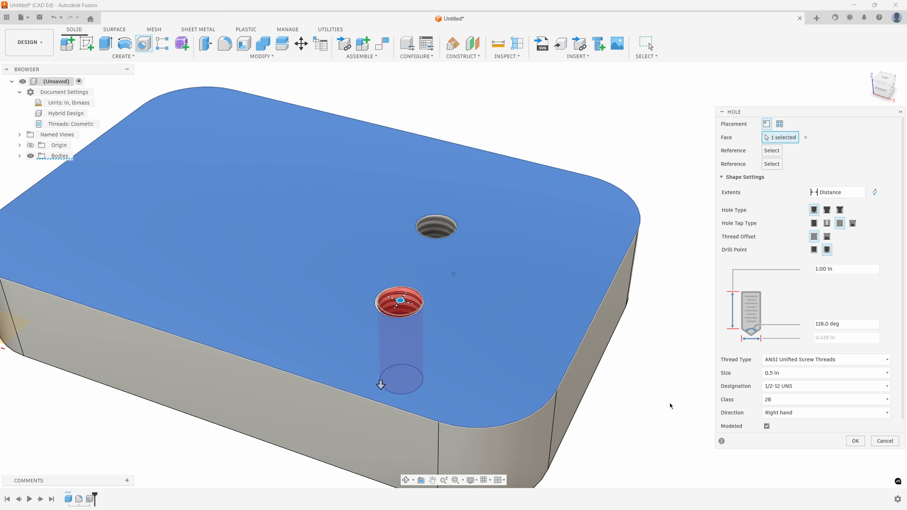
pyautogui.click(855, 441)
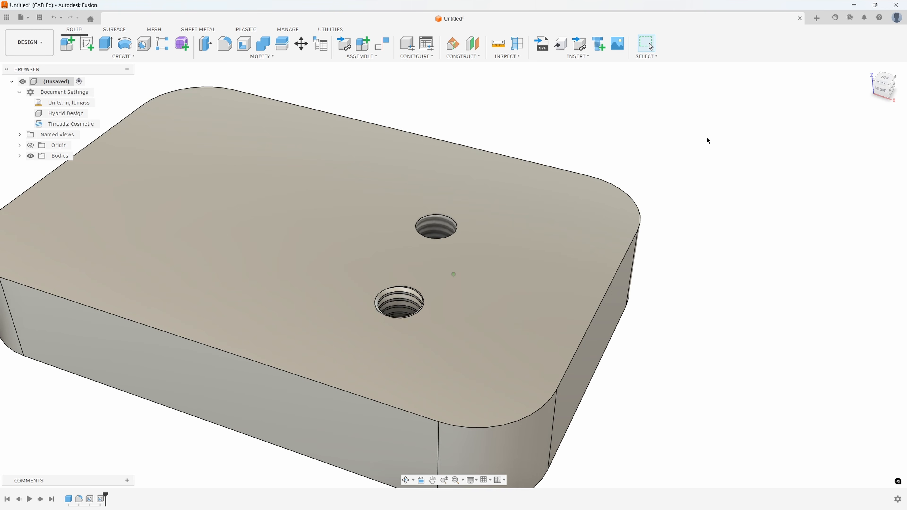
# - Try a taper tapped hole on the block's top face with thread type NPT for PVC Pipe and Fitting, size 1/2
pyautogui.click(144, 44)
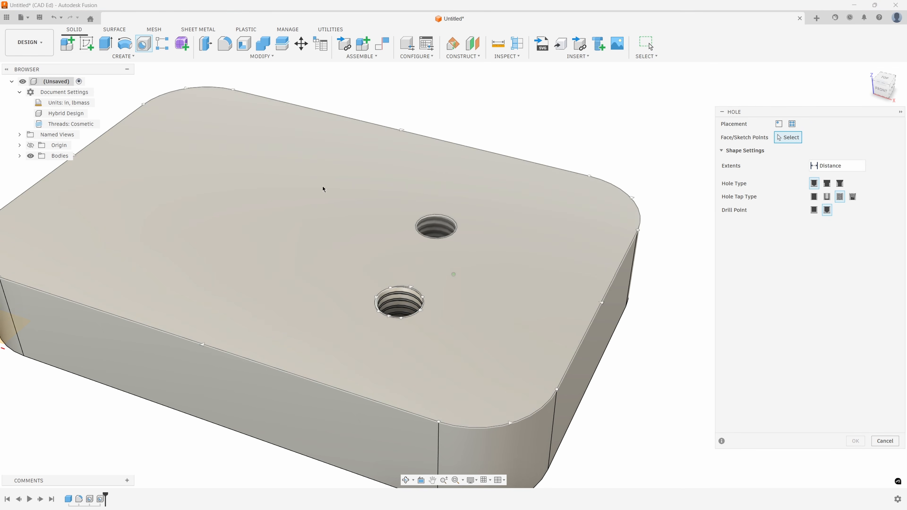
pyautogui.click(269, 204)
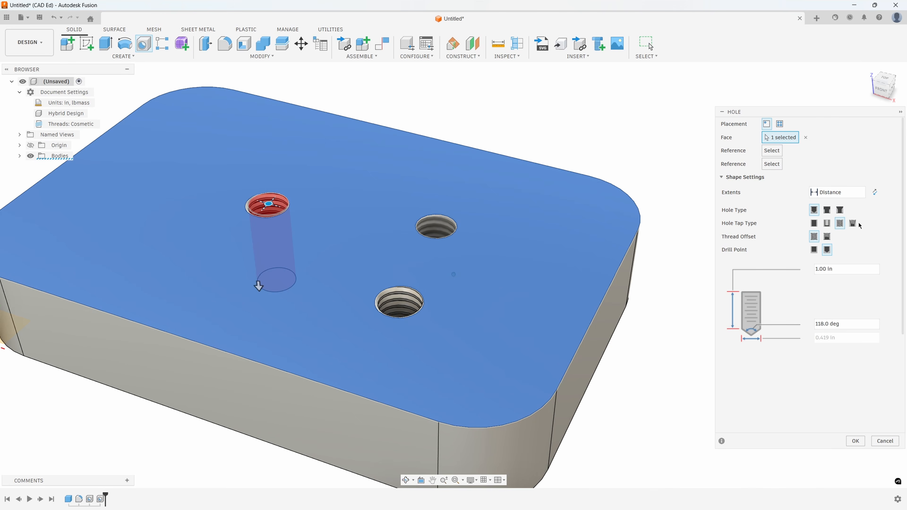
pyautogui.click(853, 224)
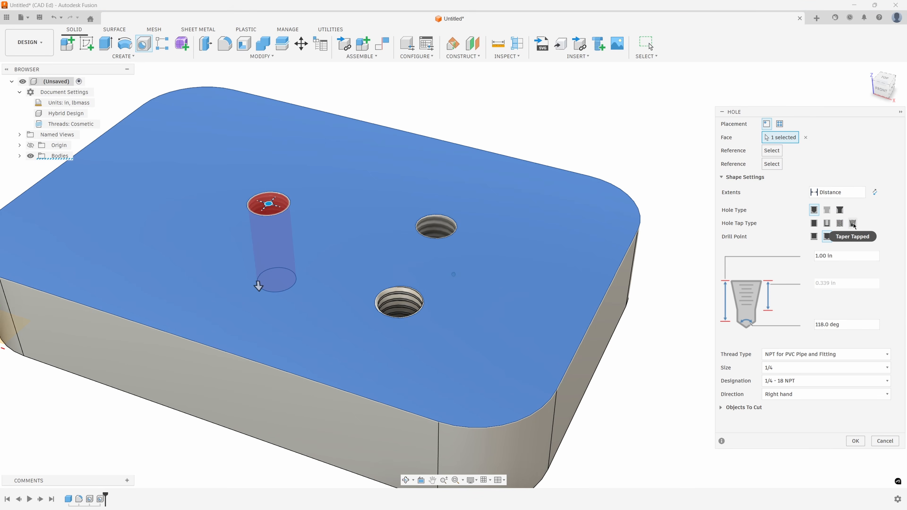
pyautogui.click(832, 355)
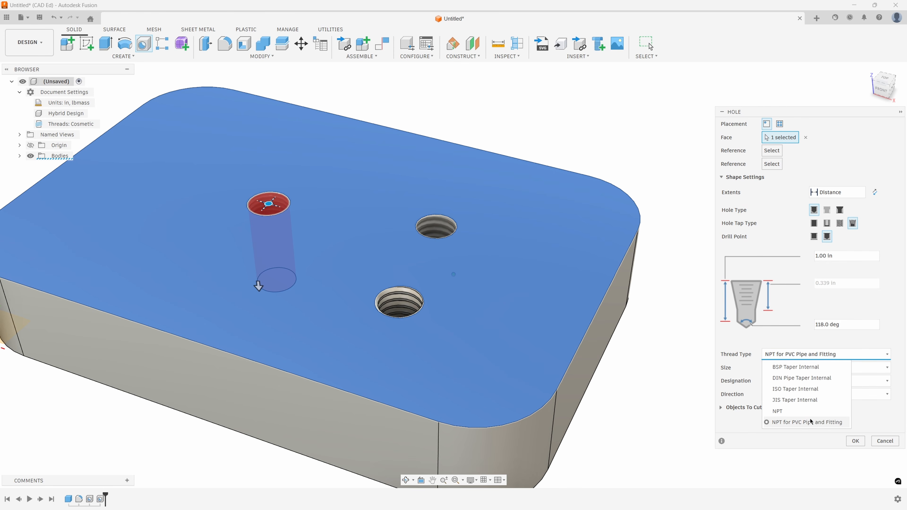
pyautogui.click(785, 411)
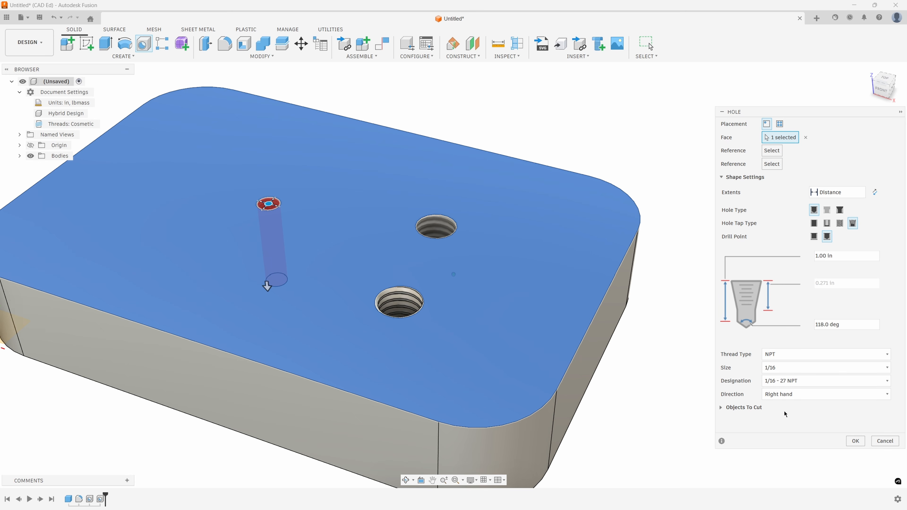
pyautogui.click(808, 357)
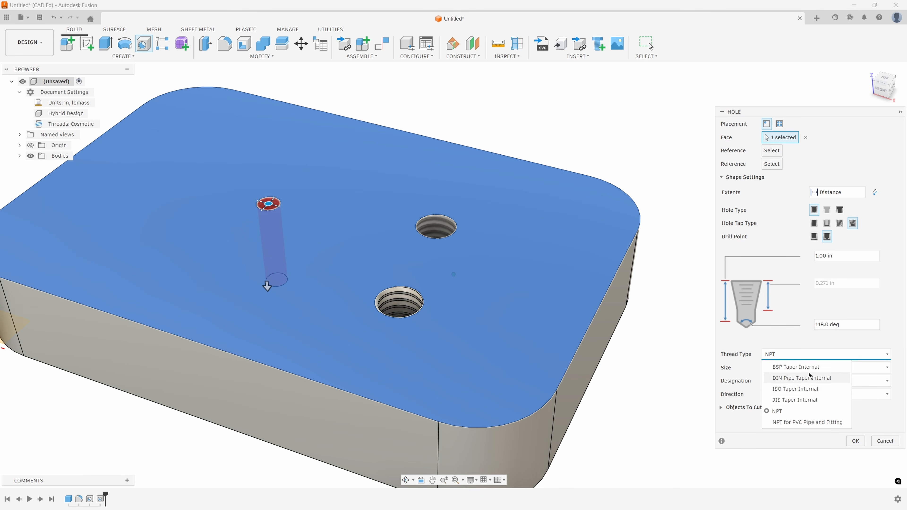
pyautogui.click(806, 422)
pyautogui.click(792, 370)
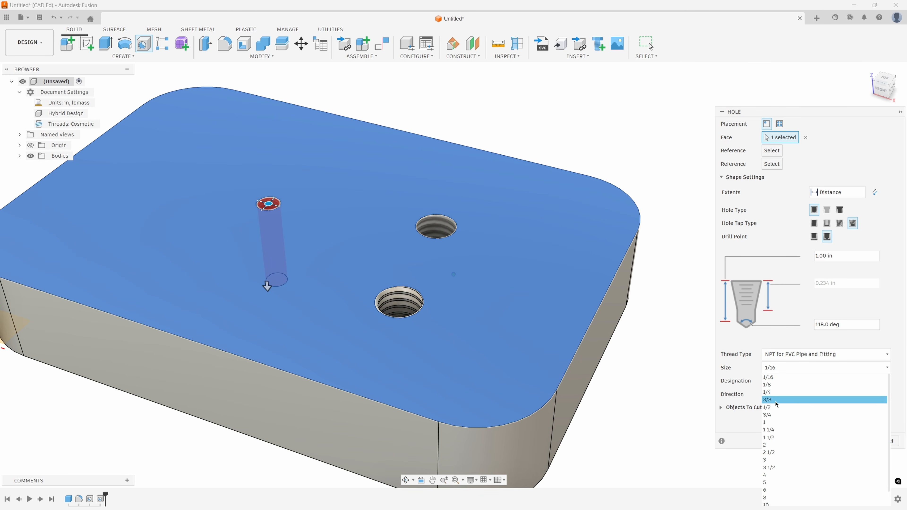
pyautogui.click(782, 409)
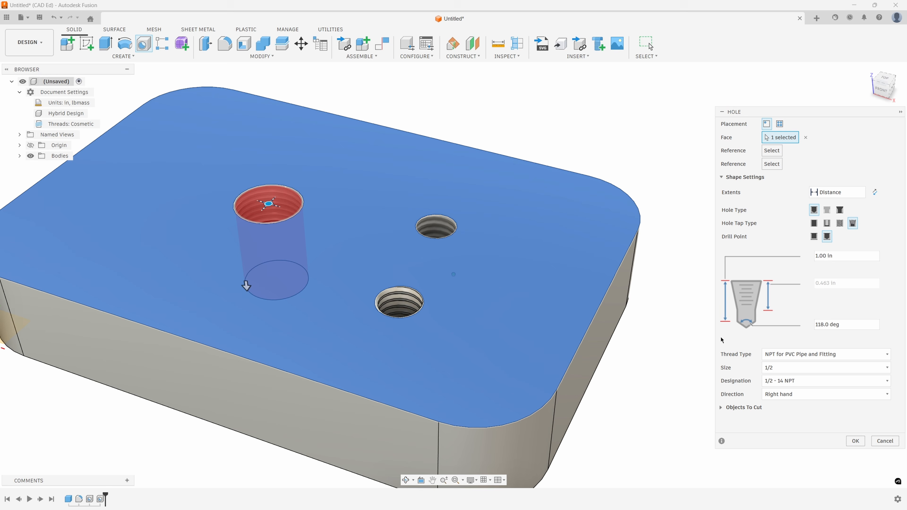
pyautogui.click(885, 440)
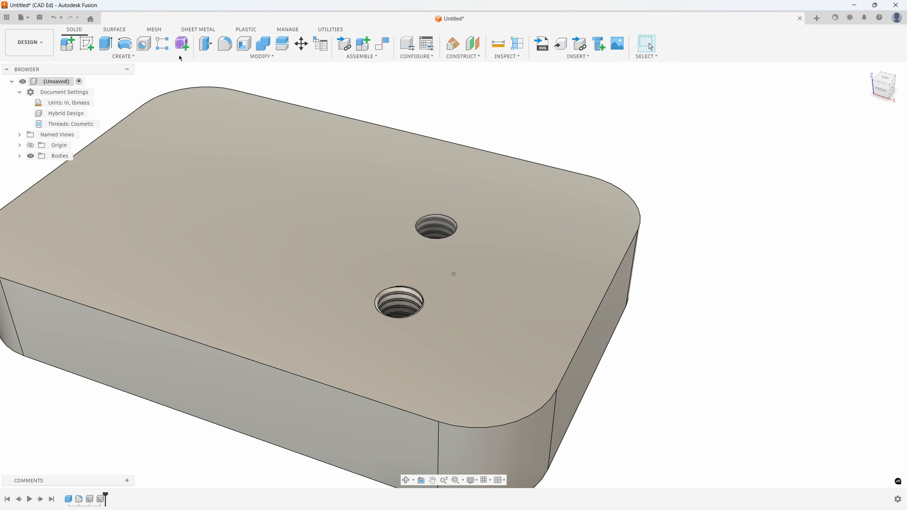
# - Undo both tapped holes and the thread type changes, back to the plain rounded block
pyautogui.click(57, 18)
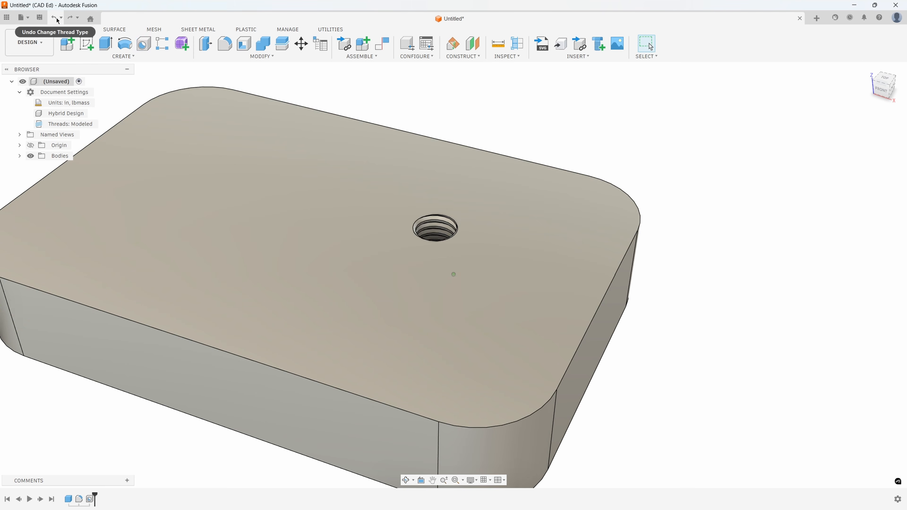
pyautogui.click(57, 18)
pyautogui.scroll(-3, 363, 102)
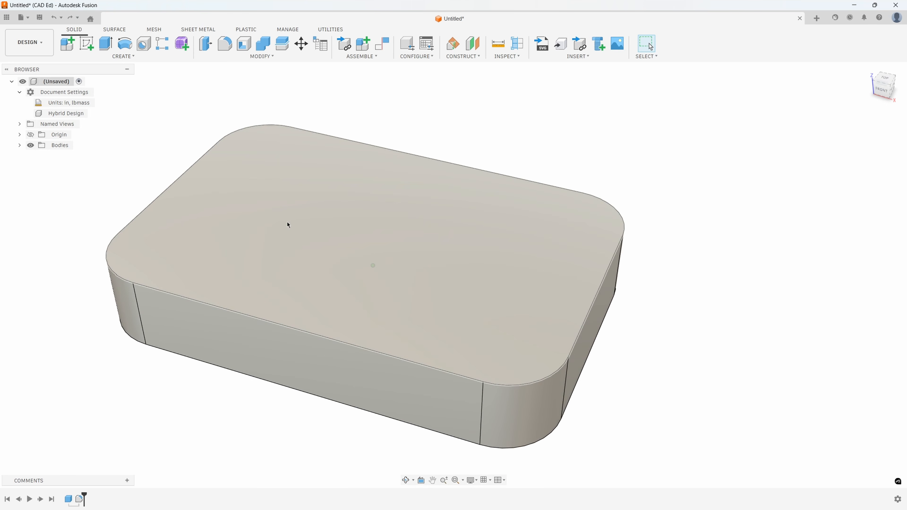
# - Create a sketch on the block's top face, project the face outline into it, and finish the sketch
pyautogui.rightClick(287, 222)
pyautogui.click(282, 291)
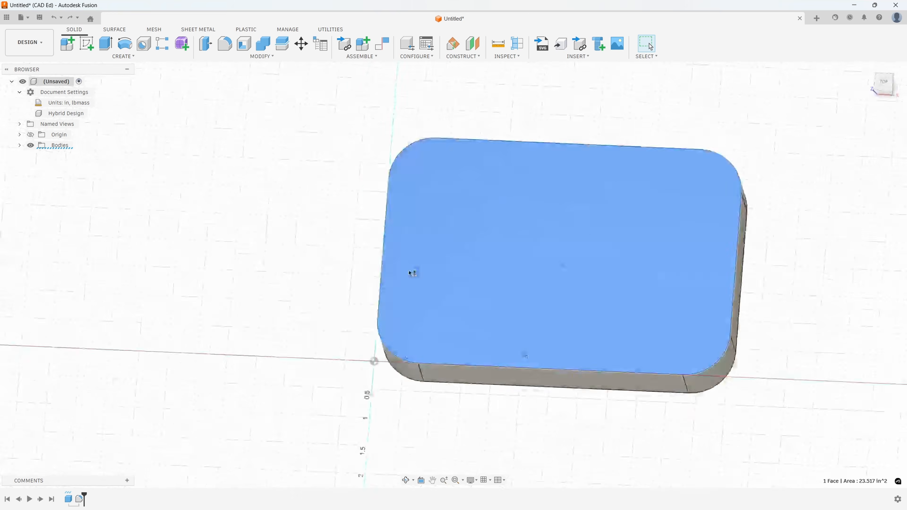
pyautogui.moveTo(477, 176); pyautogui.dragTo(334, 239, button='middle')
pyautogui.press('p')
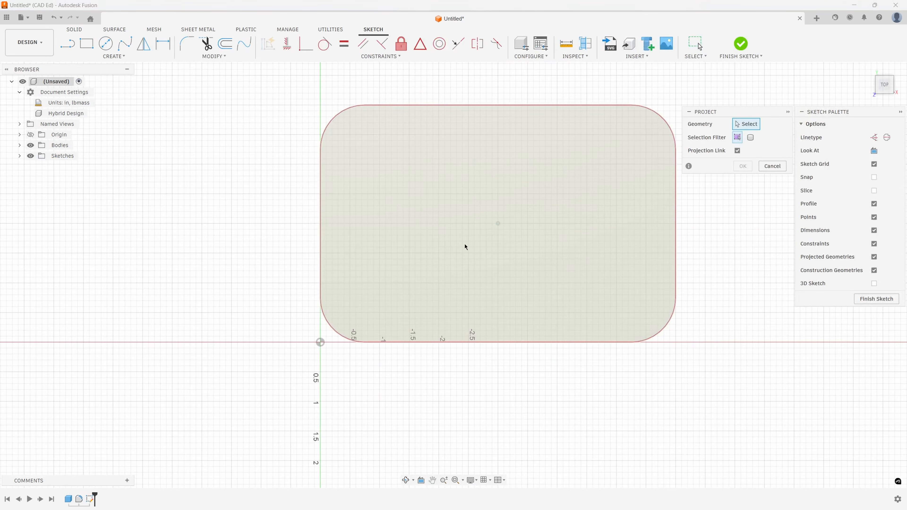
pyautogui.click(502, 235)
pyautogui.click(740, 166)
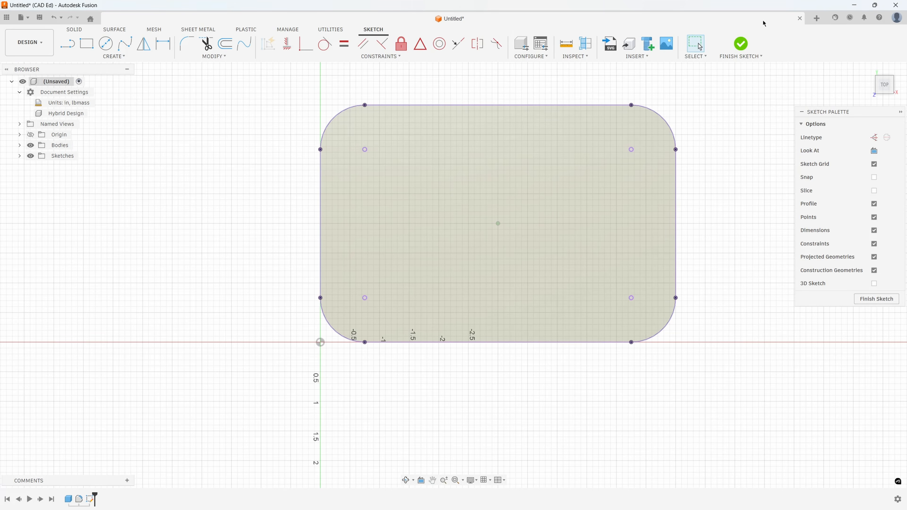
pyautogui.click(740, 44)
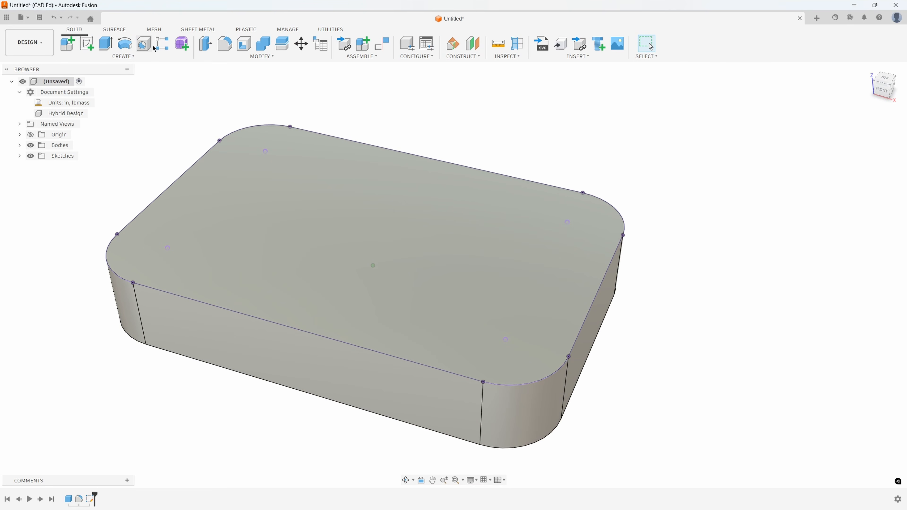
# - Start a counterbored clearance hole with sketch point placement, using the projected center point of the top face's back-right corner
pyautogui.click(144, 44)
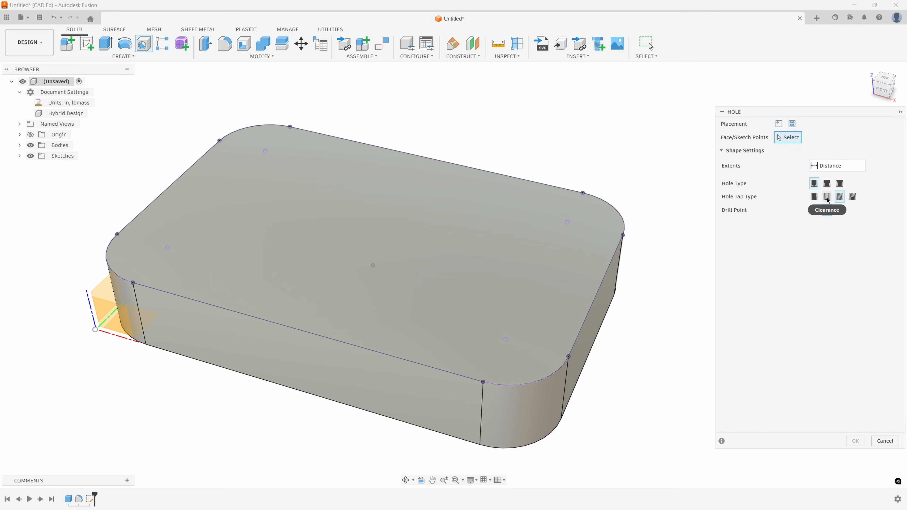
pyautogui.click(843, 199)
pyautogui.click(510, 230)
pyautogui.moveTo(509, 232)
pyautogui.mouseDown()
pyautogui.moveTo(551, 261)
pyautogui.moveTo(563, 224)
pyautogui.mouseUp()
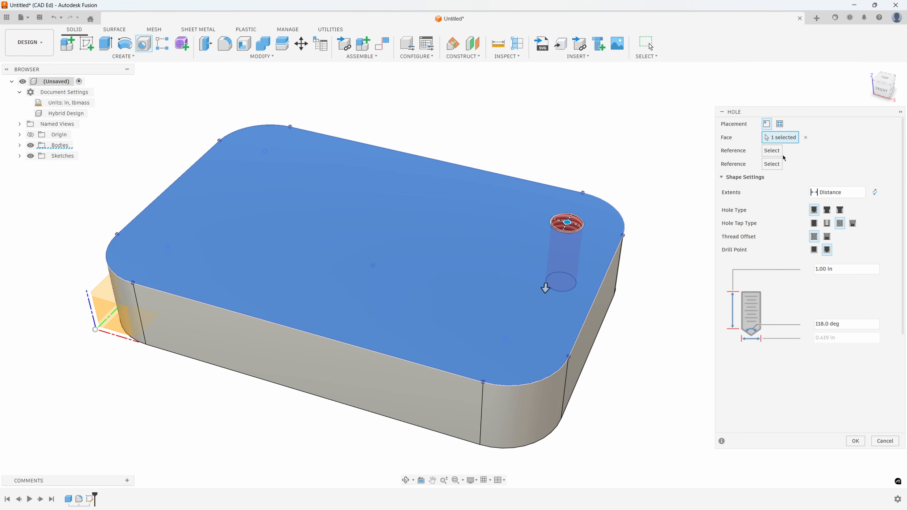
pyautogui.click(779, 124)
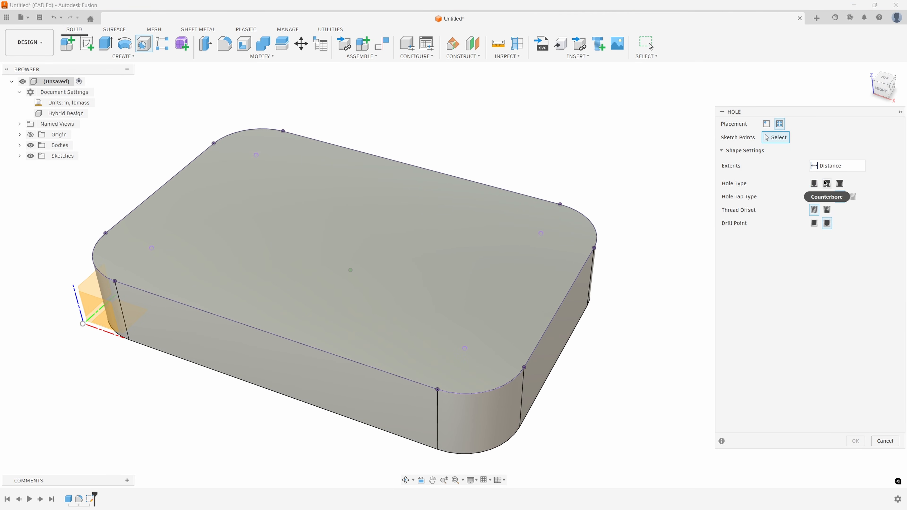
pyautogui.click(829, 188)
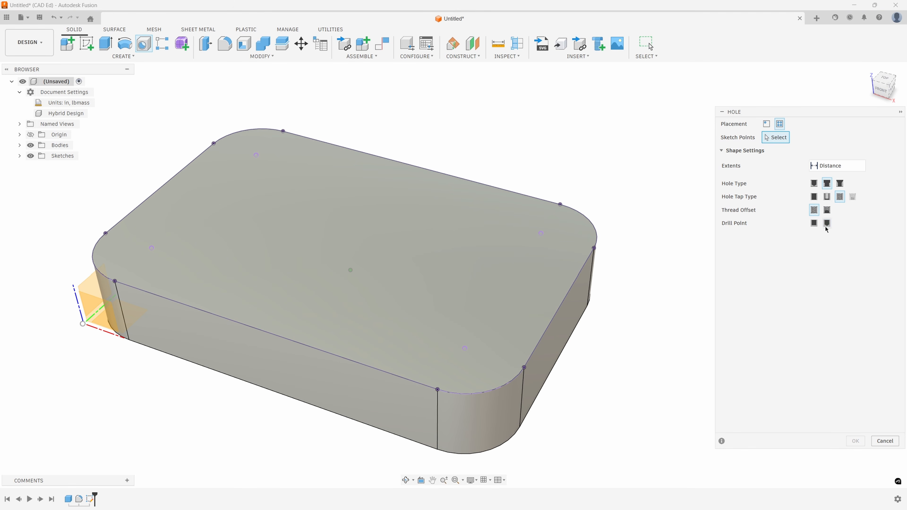
pyautogui.click(827, 198)
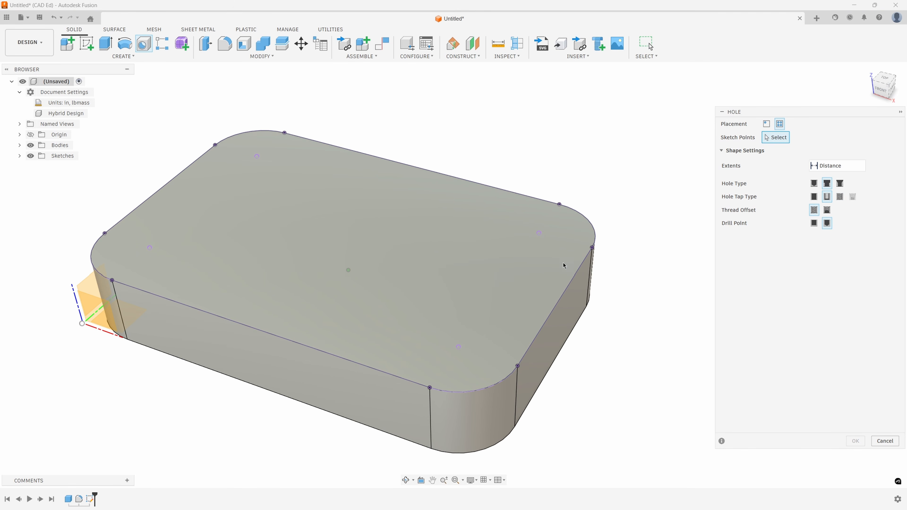
pyautogui.click(539, 233)
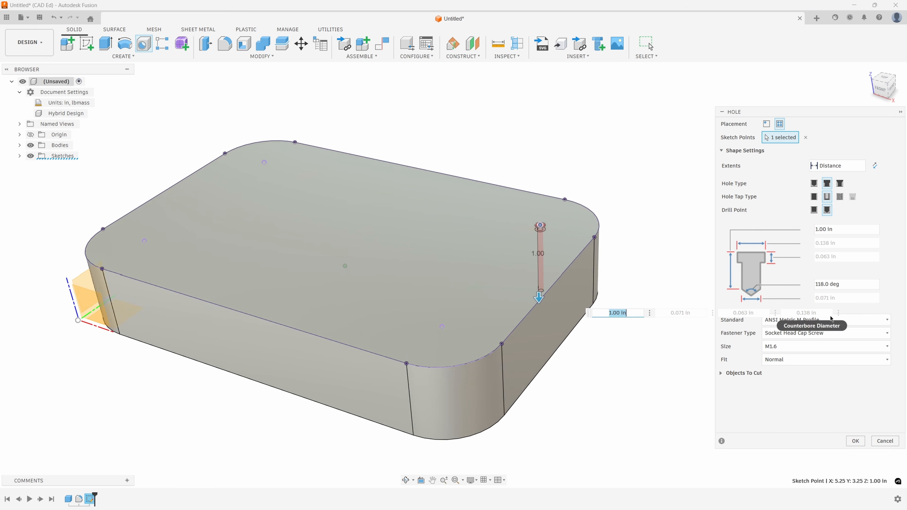
# - Set the clearance hole's standard to ANSI Unified Screw Threads and its size to 1/4 for a socket head cap screw
pyautogui.click(820, 321)
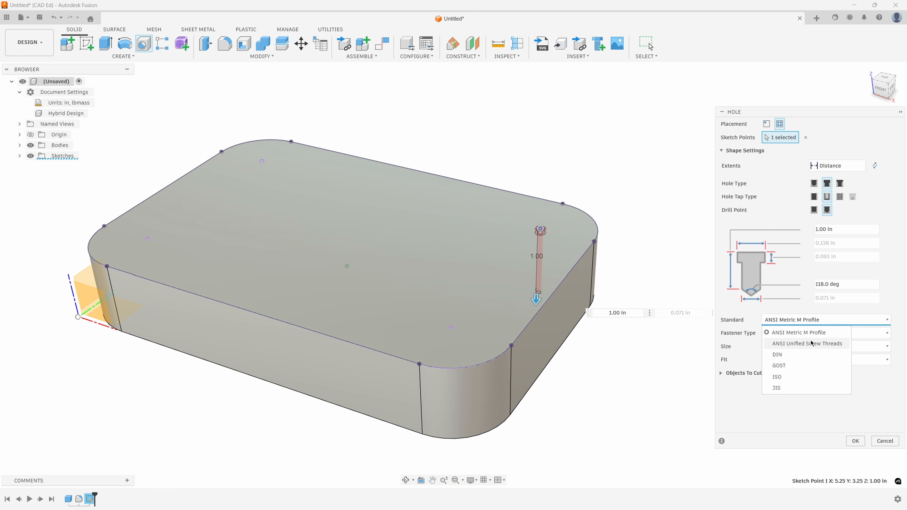
pyautogui.click(809, 331)
pyautogui.click(809, 333)
pyautogui.click(810, 367)
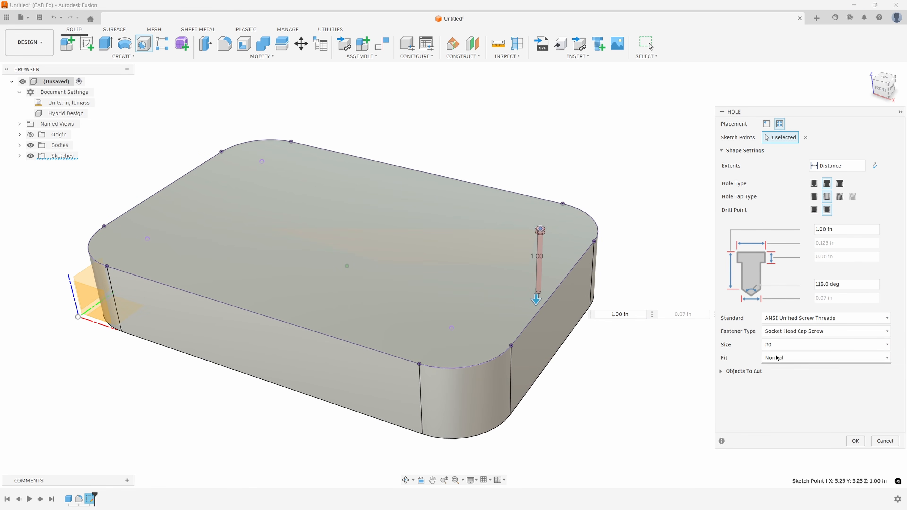
pyautogui.click(781, 347)
pyautogui.click(784, 422)
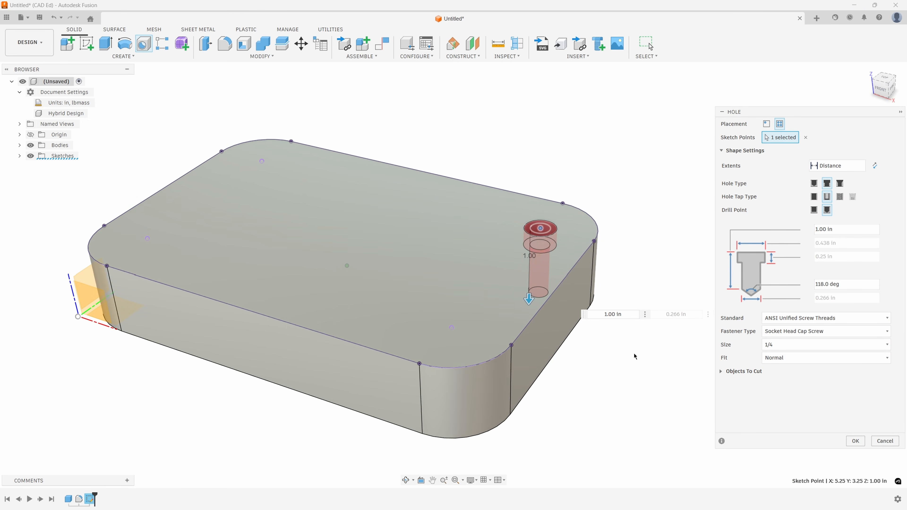
# - Add the other three corner center points to the hole placement and create the four counterbored holes
pyautogui.click(443, 321)
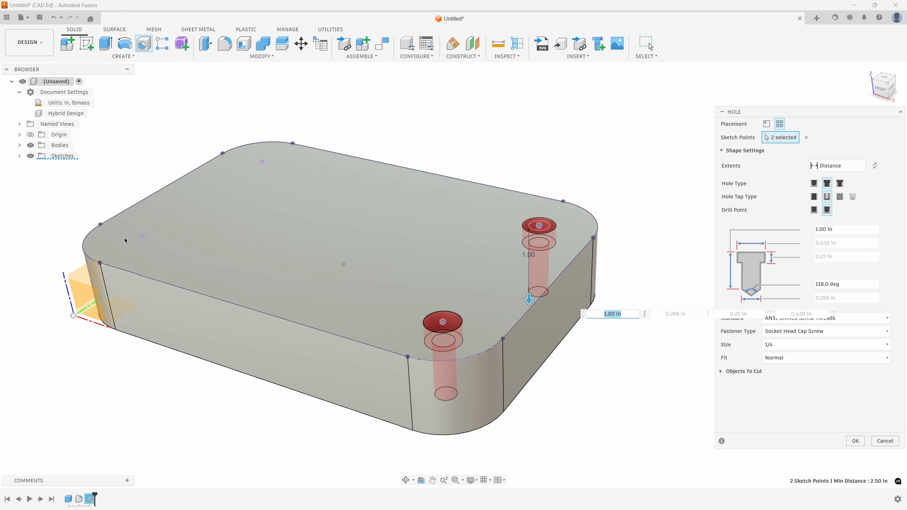
pyautogui.click(142, 237)
pyautogui.click(262, 162)
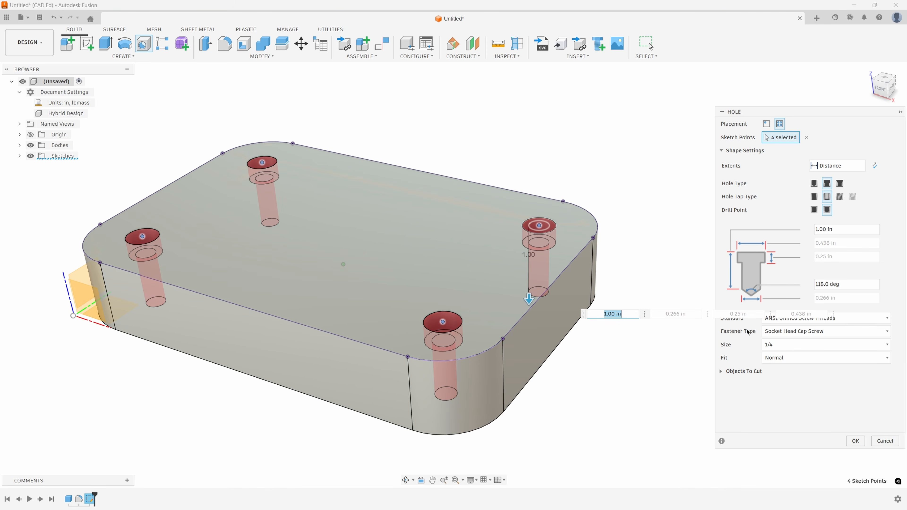
pyautogui.click(861, 441)
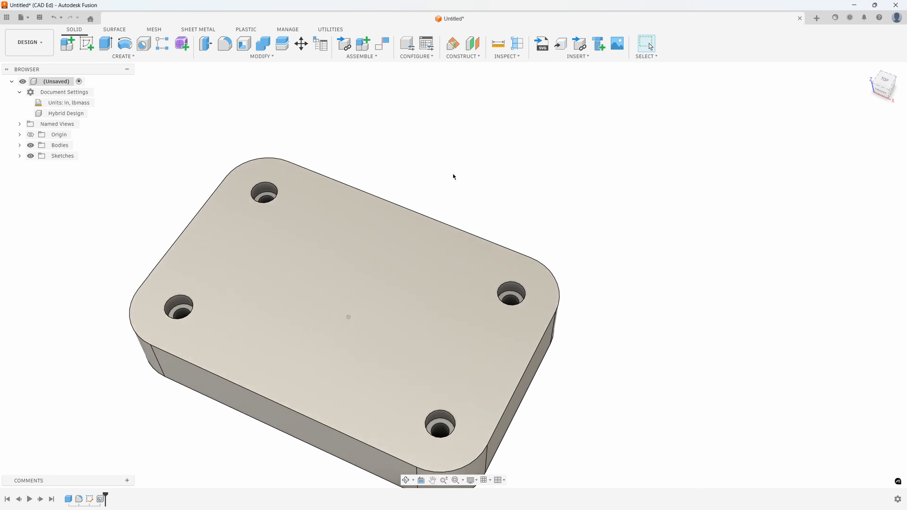
# - Save the design as block in Default Project
pyautogui.click(39, 18)
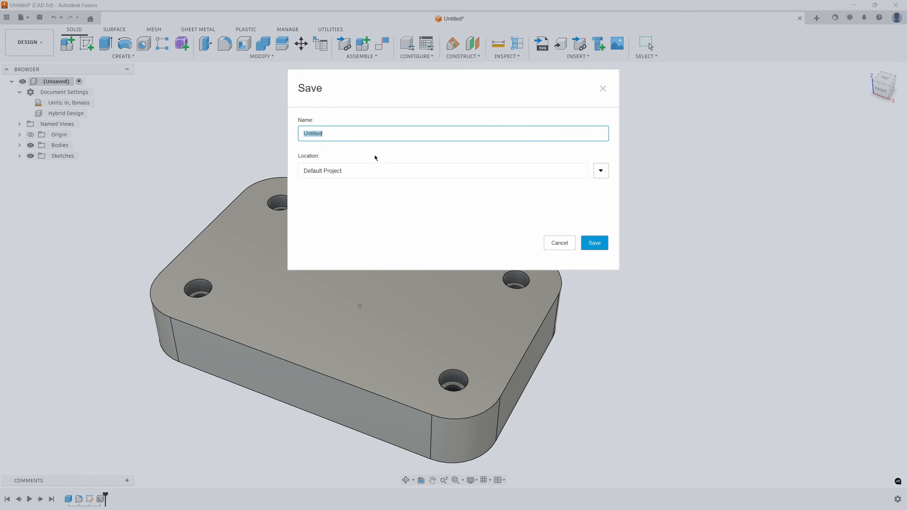
pyautogui.write('bl')
pyautogui.press('Return')
# - Create a drawing from the block design and place a front base view in the lower-left area of the sheet
pyautogui.click(41, 44)
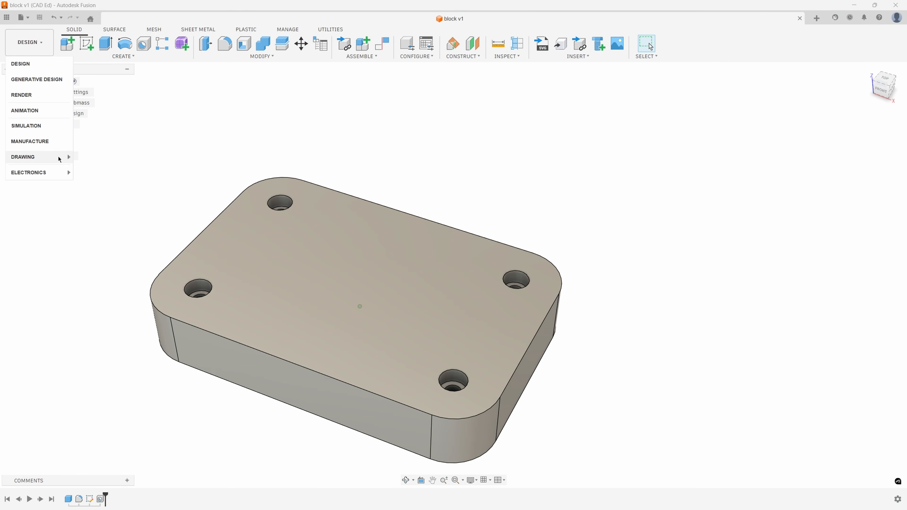
pyautogui.click(60, 159)
pyautogui.click(850, 290)
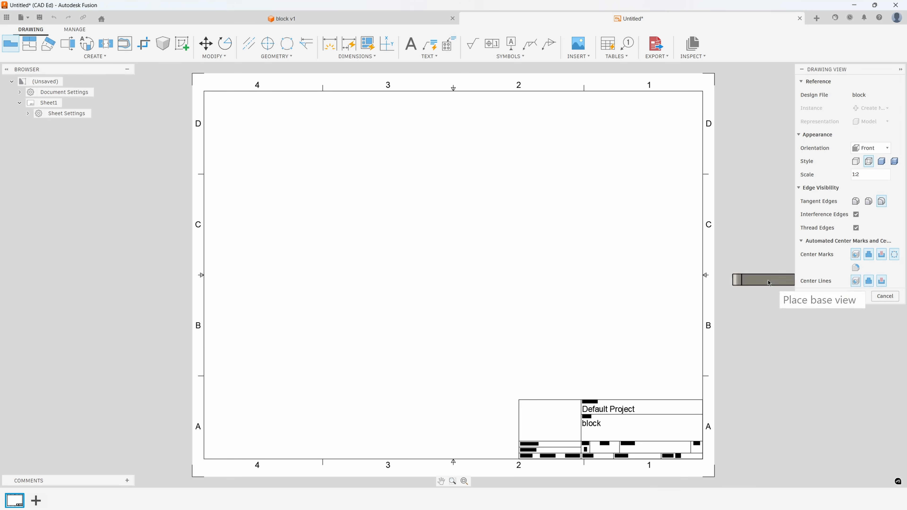
pyautogui.click(872, 174)
pyautogui.click(853, 78)
pyautogui.click(337, 344)
pyautogui.click(855, 297)
# - Project a top view, a side view and an isometric view from the front base view
pyautogui.click(32, 45)
pyautogui.click(312, 334)
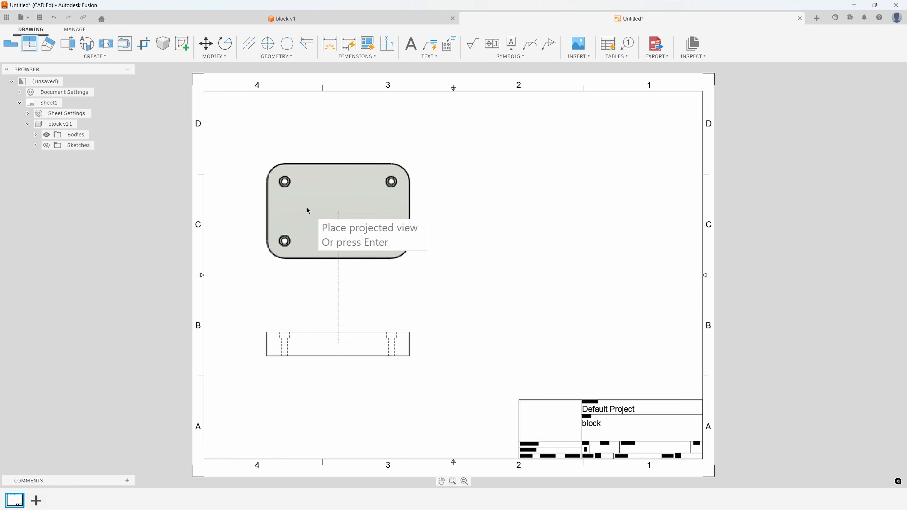
pyautogui.click(310, 179)
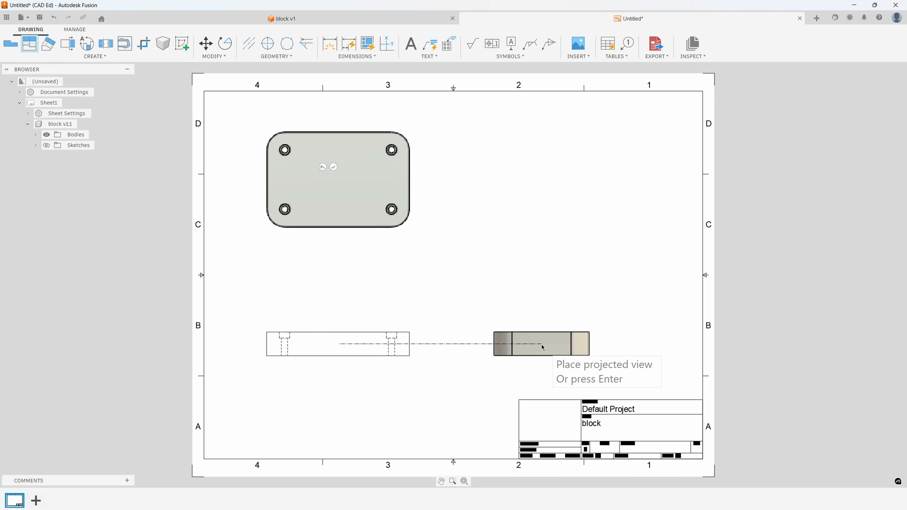
pyautogui.click(543, 347)
pyautogui.click(621, 157)
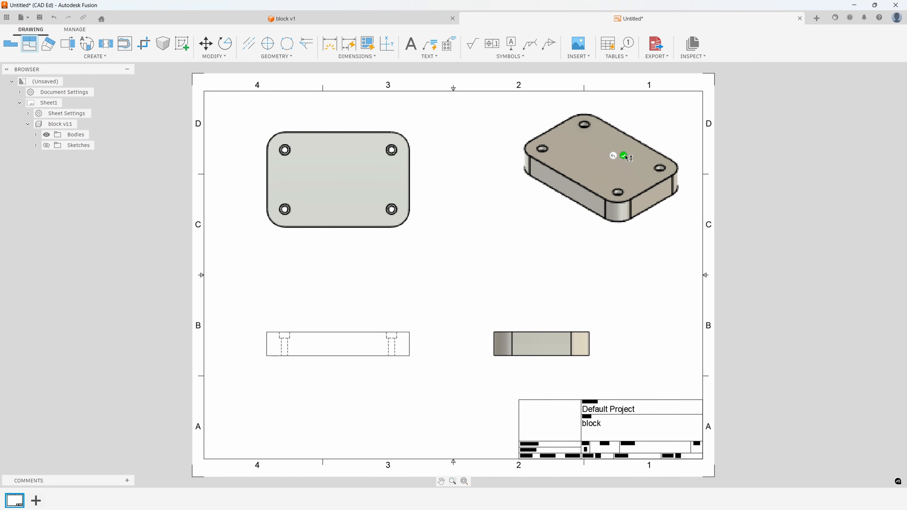
pyautogui.click(624, 156)
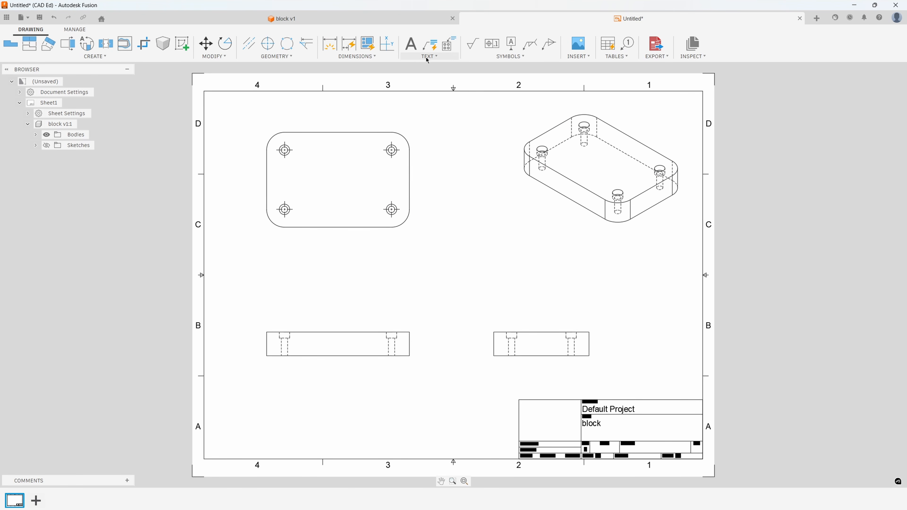
# - Add a hole and thread note to the lower-right counterbored hole in the top view and inspect its callout
pyautogui.click(449, 50)
pyautogui.click(397, 215)
pyautogui.click(424, 242)
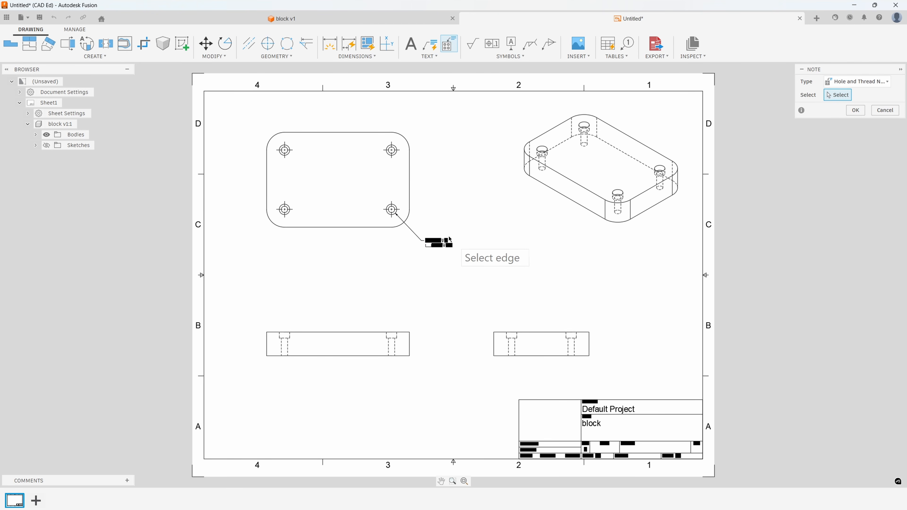
pyautogui.scroll(5, 450, 239)
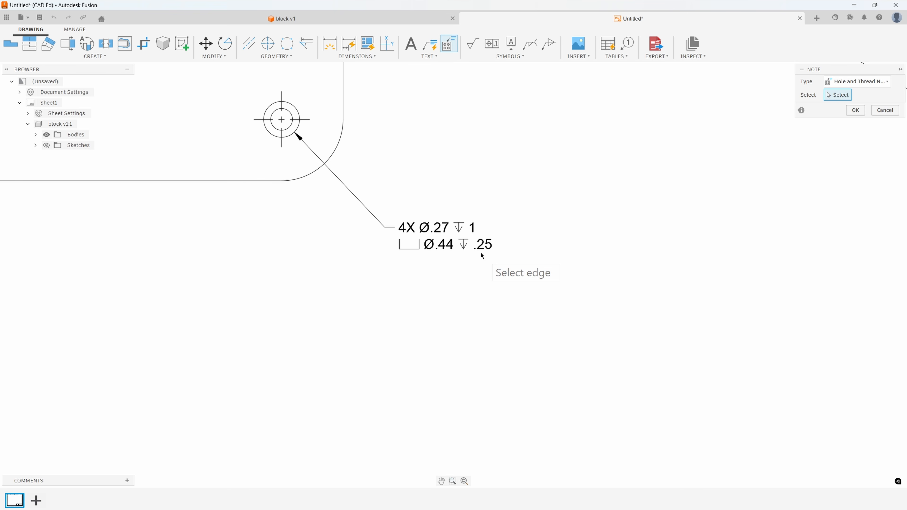
pyautogui.click(847, 112)
pyautogui.scroll(-5, 465, 279)
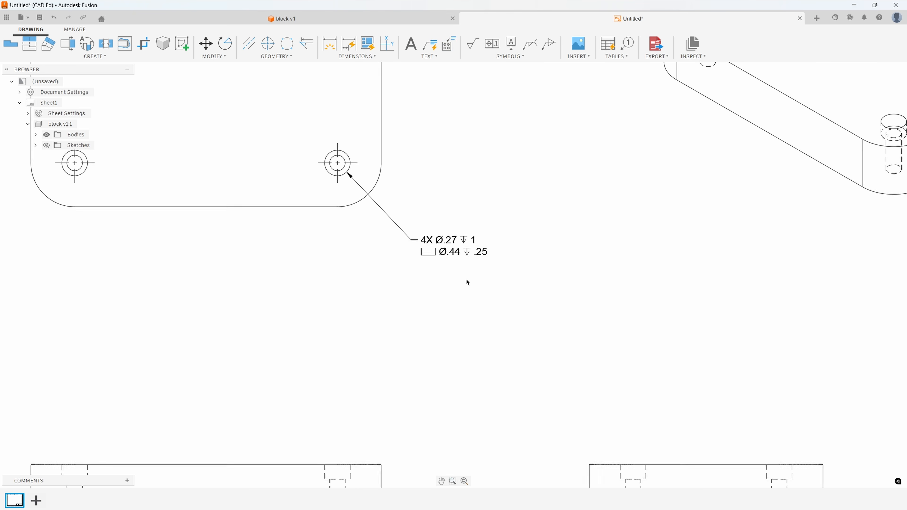